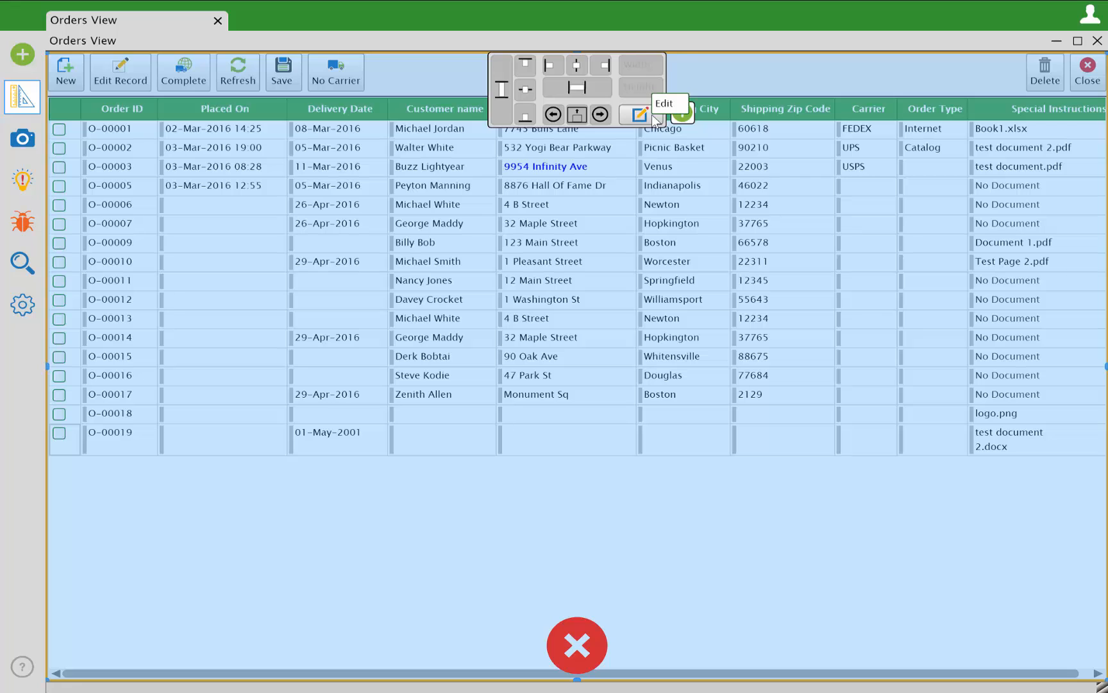
Add a new action button directly after No Carrier in the Orders View toolbar and open it for editing.
left_click(683, 115)
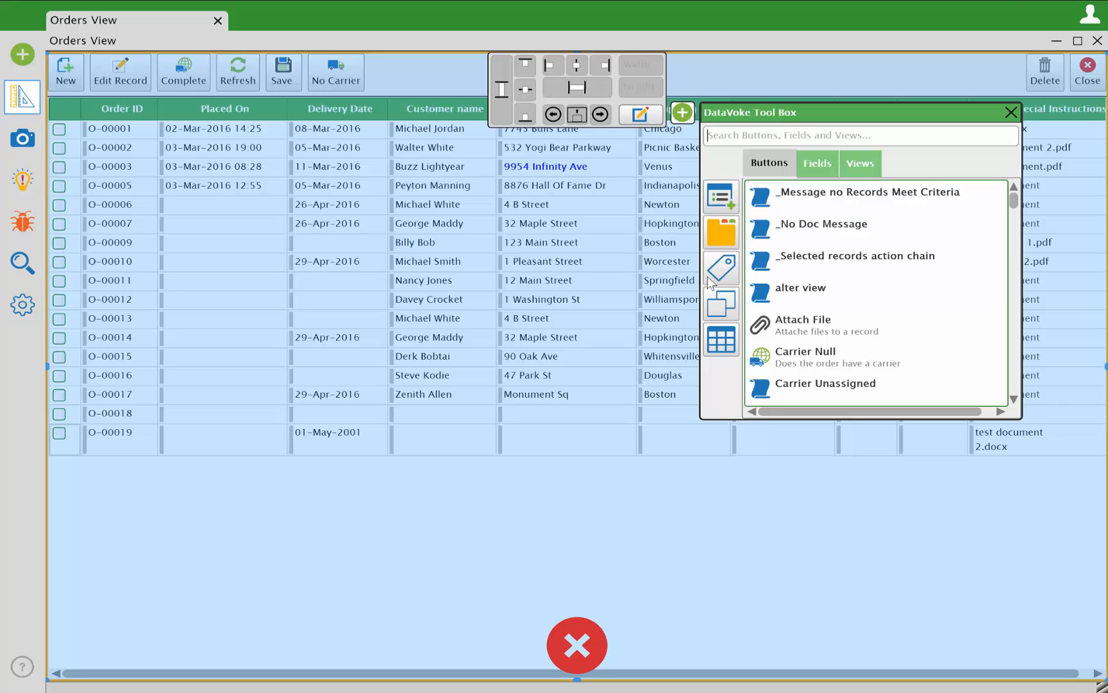
mouse_move(710, 283)
left_mouse_down()
mouse_move(684, 300)
mouse_move(435, 95)
mouse_move(357, 79)
left_mouse_up()
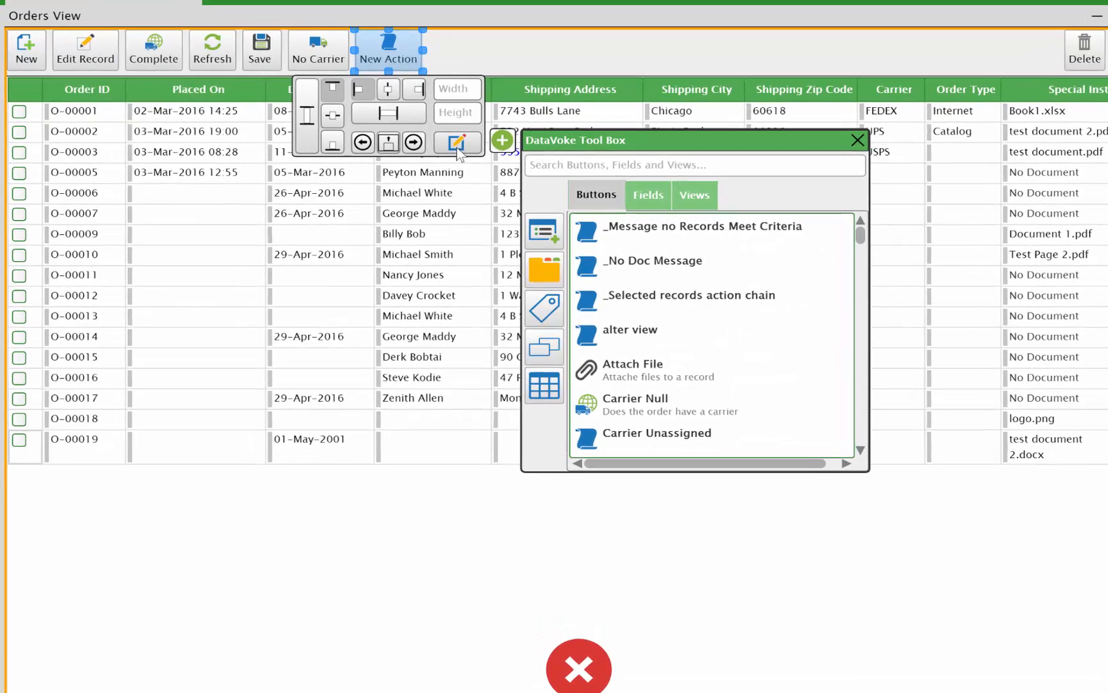
left_click(466, 162)
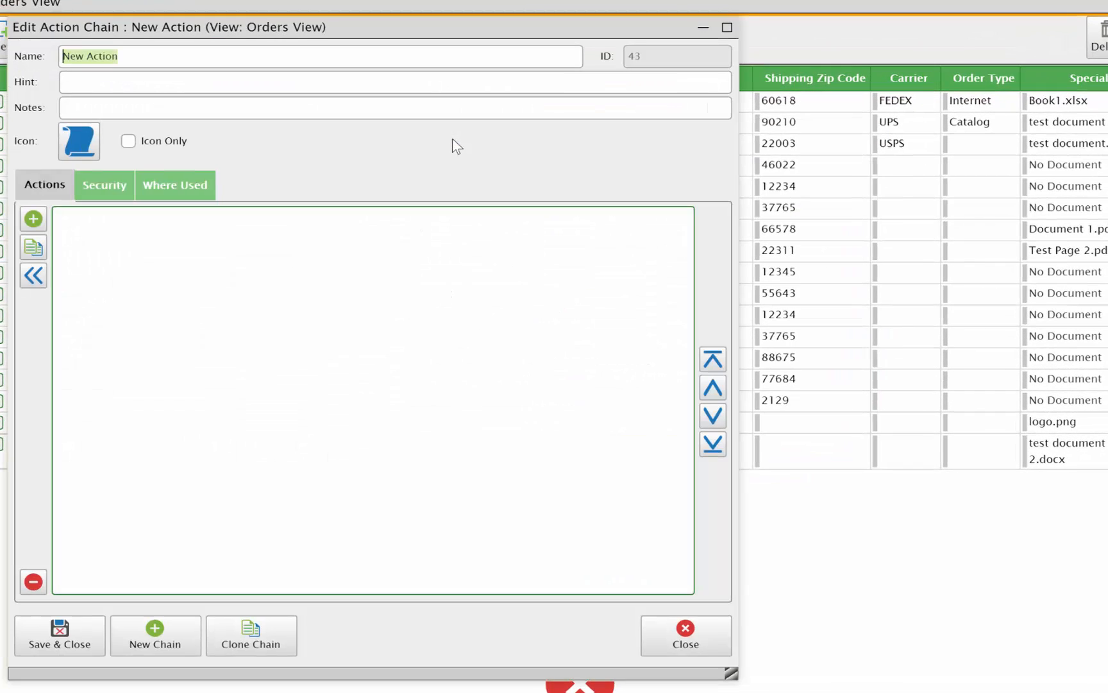
Name the action chain "Select All" and set its hint to "Select all records in the view".
type("Select All")
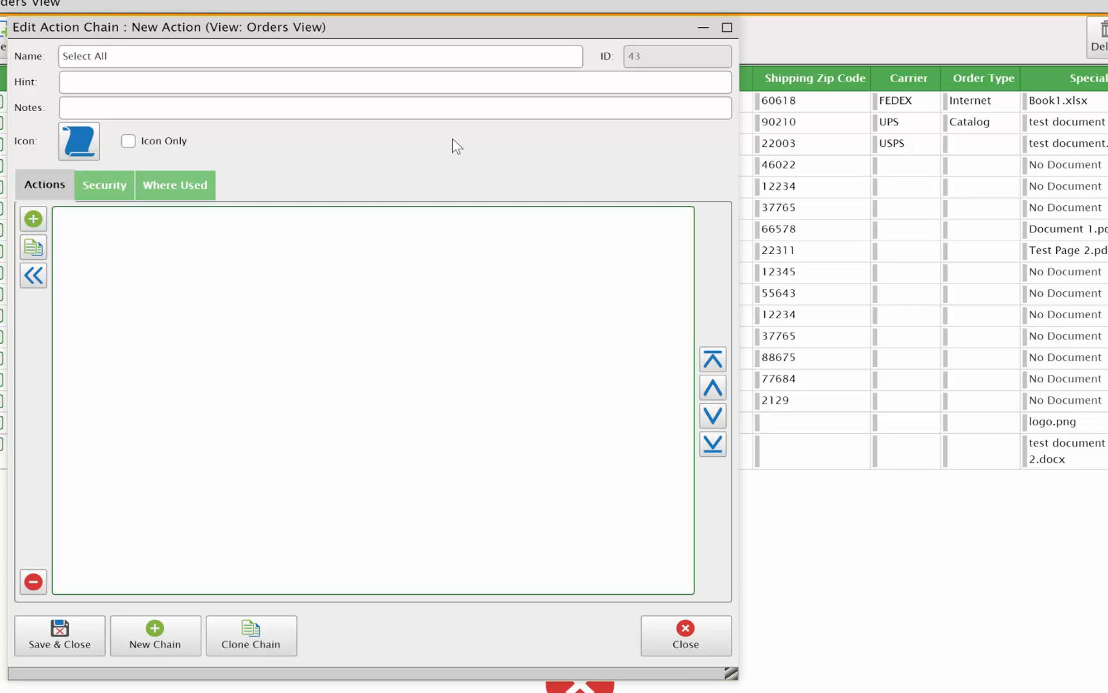
key("Tab")
type("Select all records in the view")
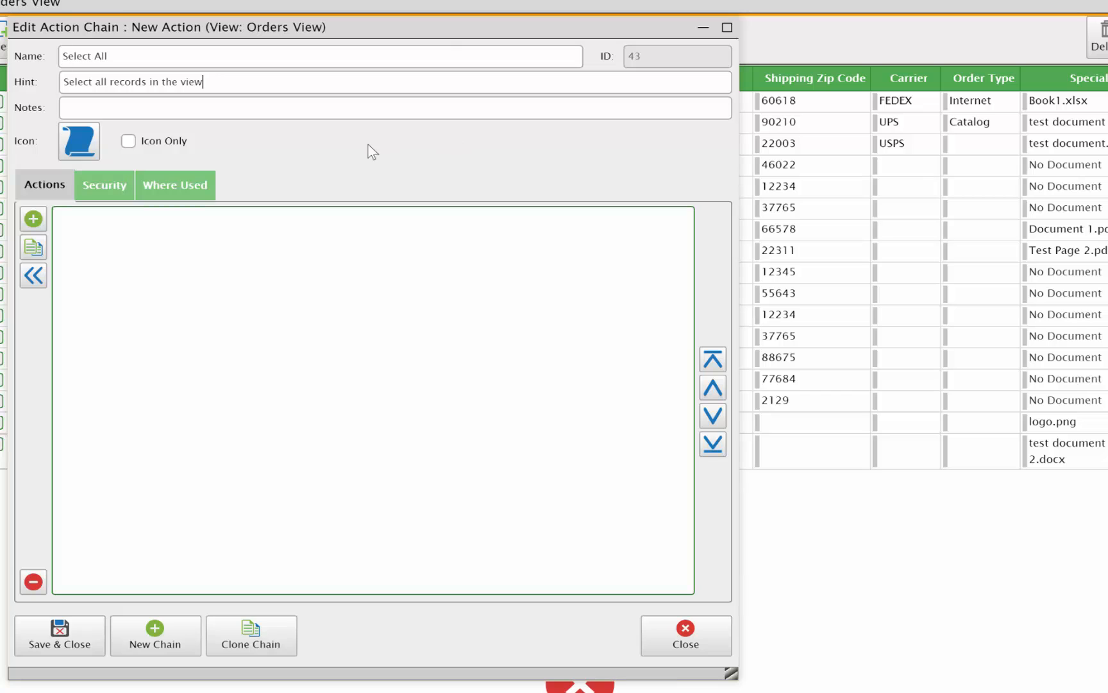
Search the images for "ch" and assign the ABC check mark icon to the Select All chain.
left_click(77, 142)
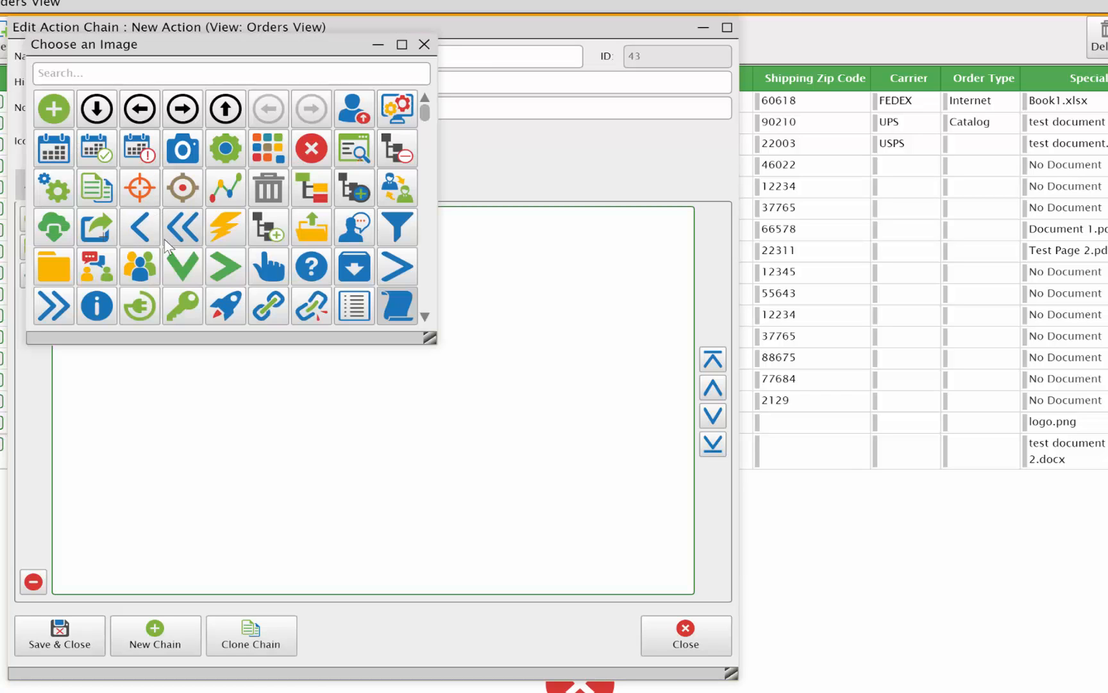
type("ch")
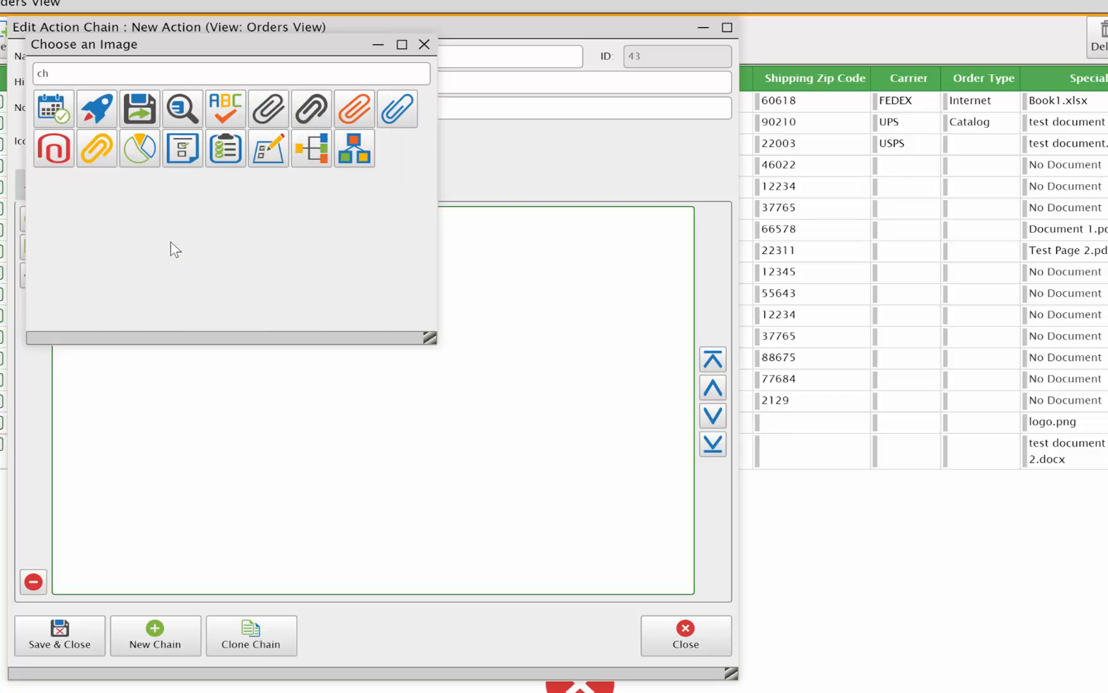
left_click(240, 103)
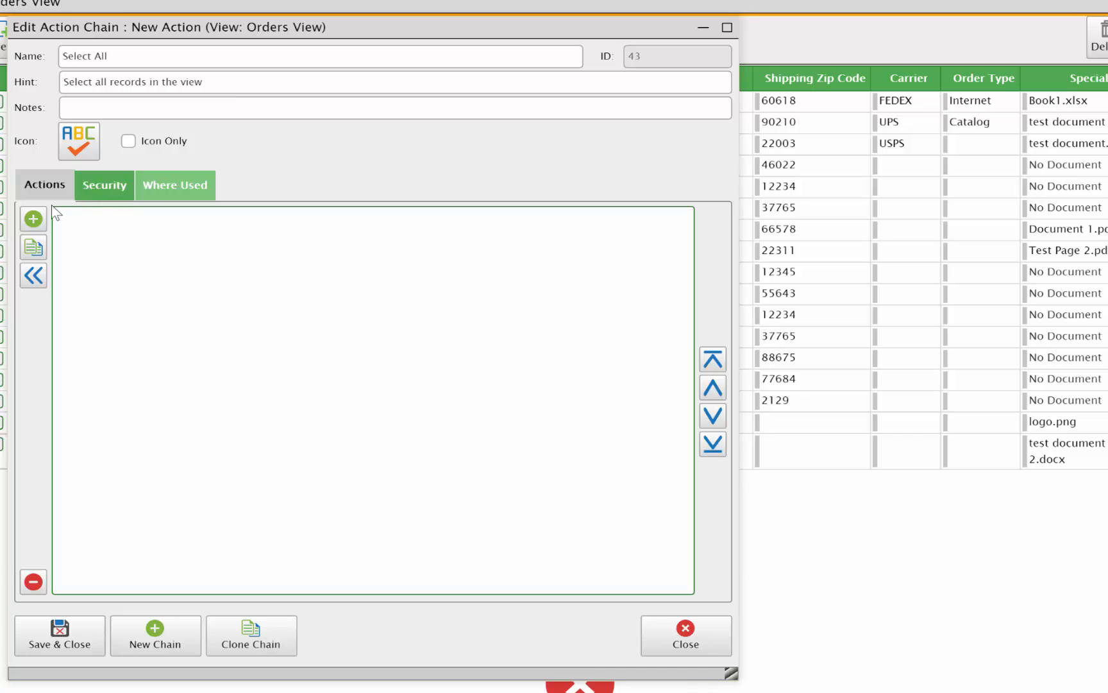
Add a Set Selection action to the Select All chain.
left_click(32, 222)
type("set")
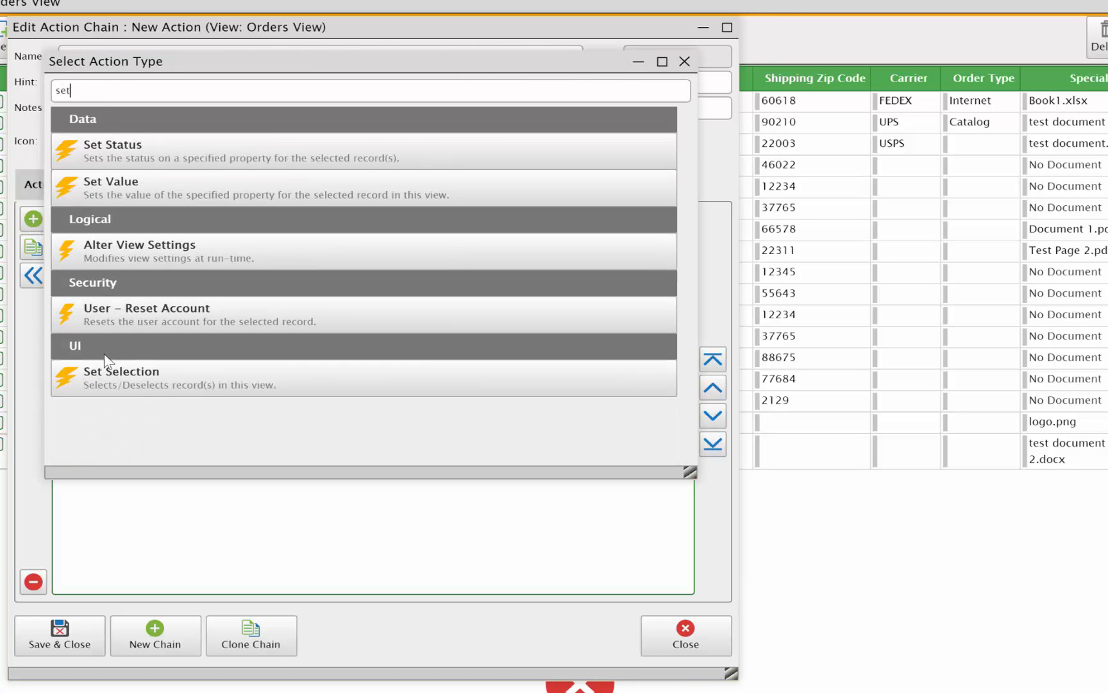
double_click(106, 374)
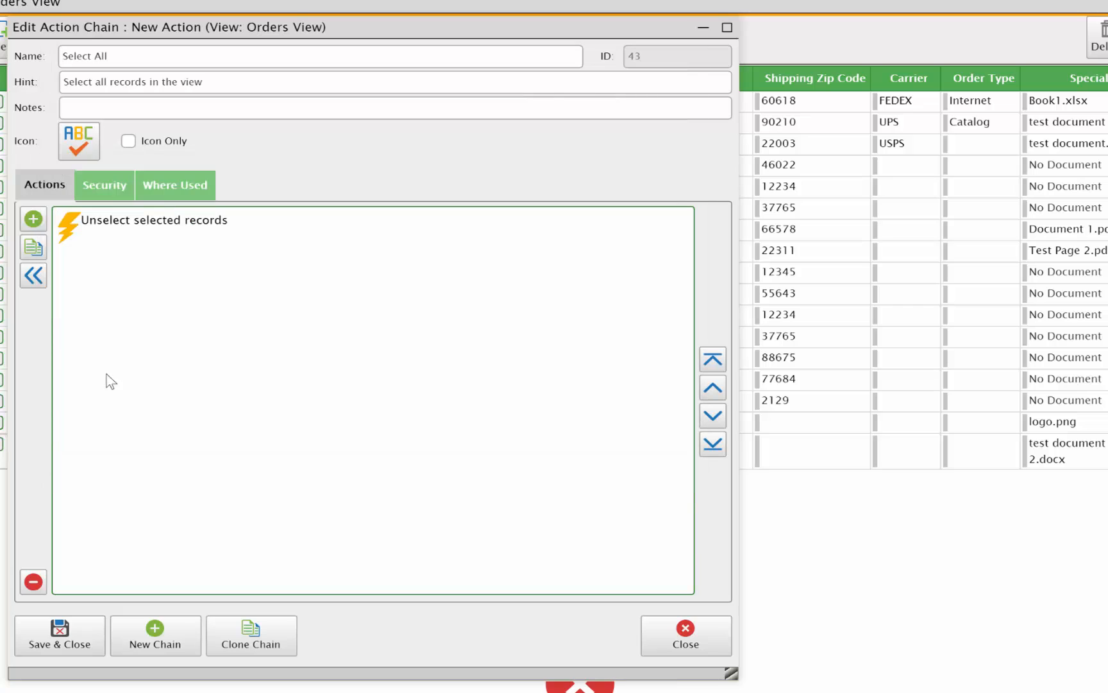
Enable All Records (not by selection) and Select for the Set Selection action, and save and close the chain.
left_click(128, 234)
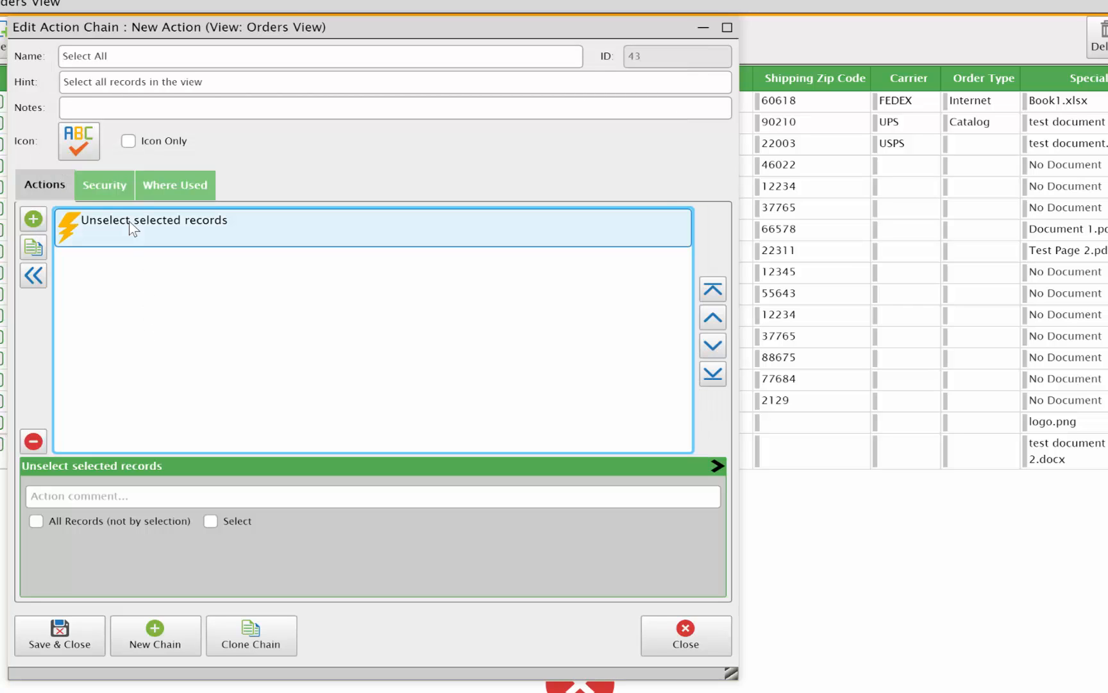
left_click(82, 523)
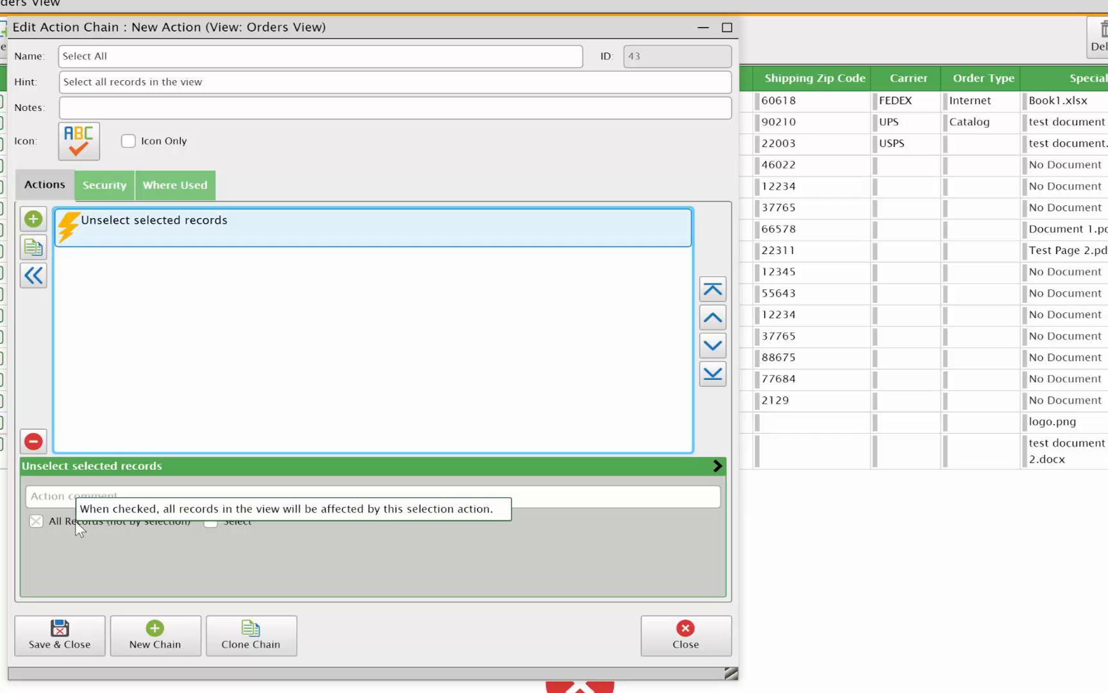
left_click(75, 520)
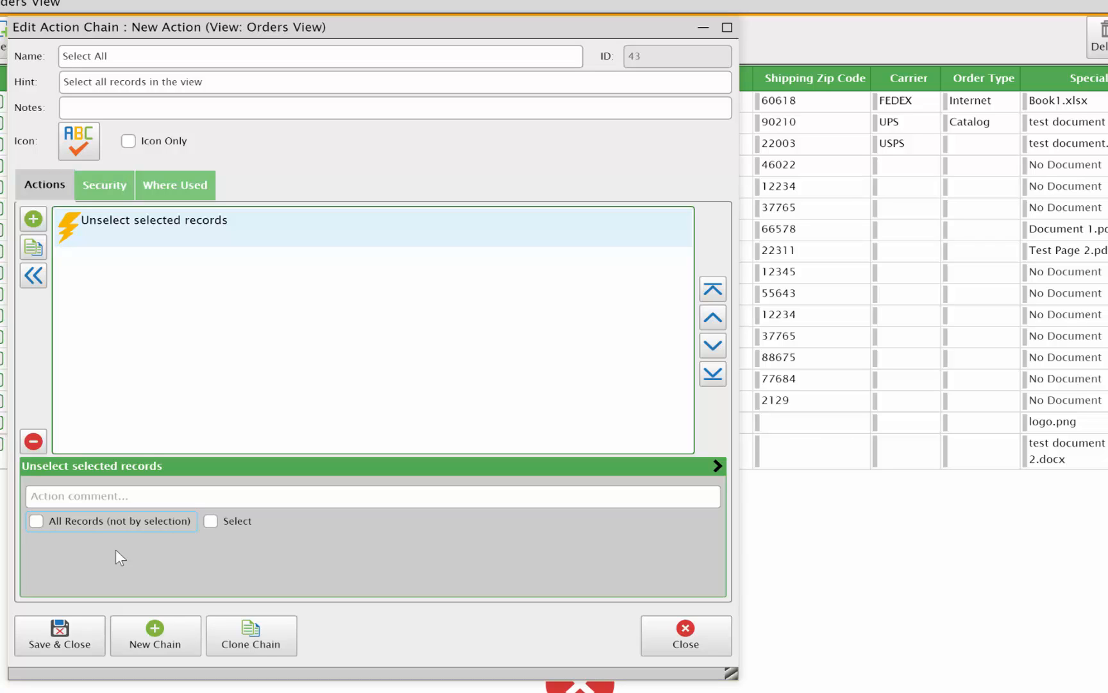
left_click(33, 522)
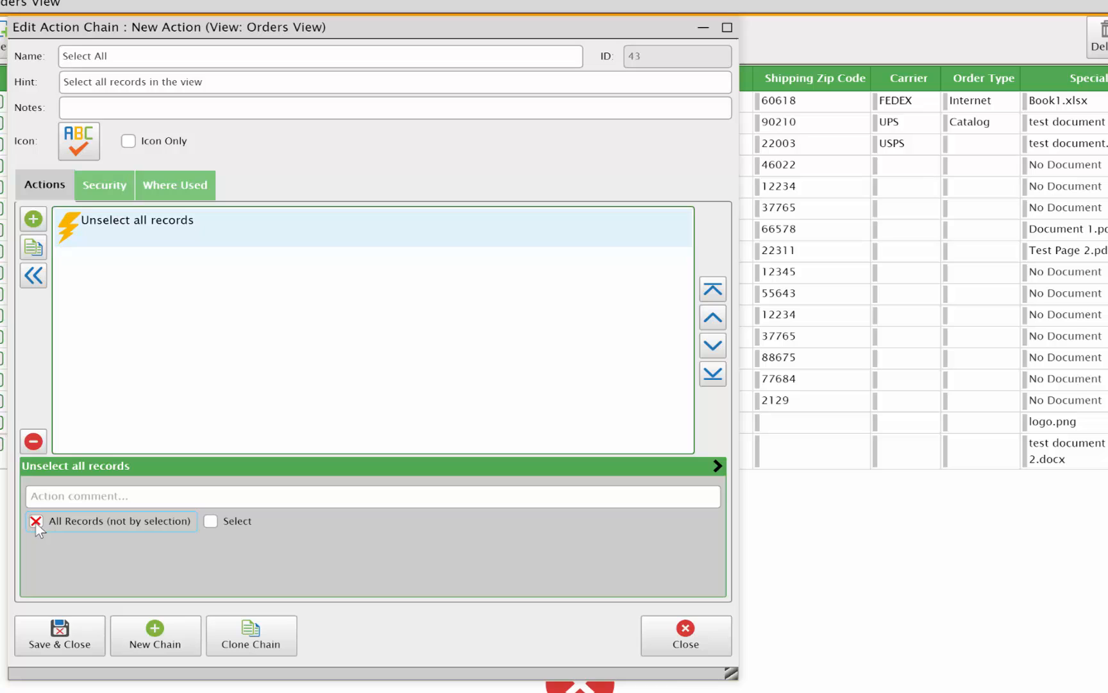
left_click(209, 522)
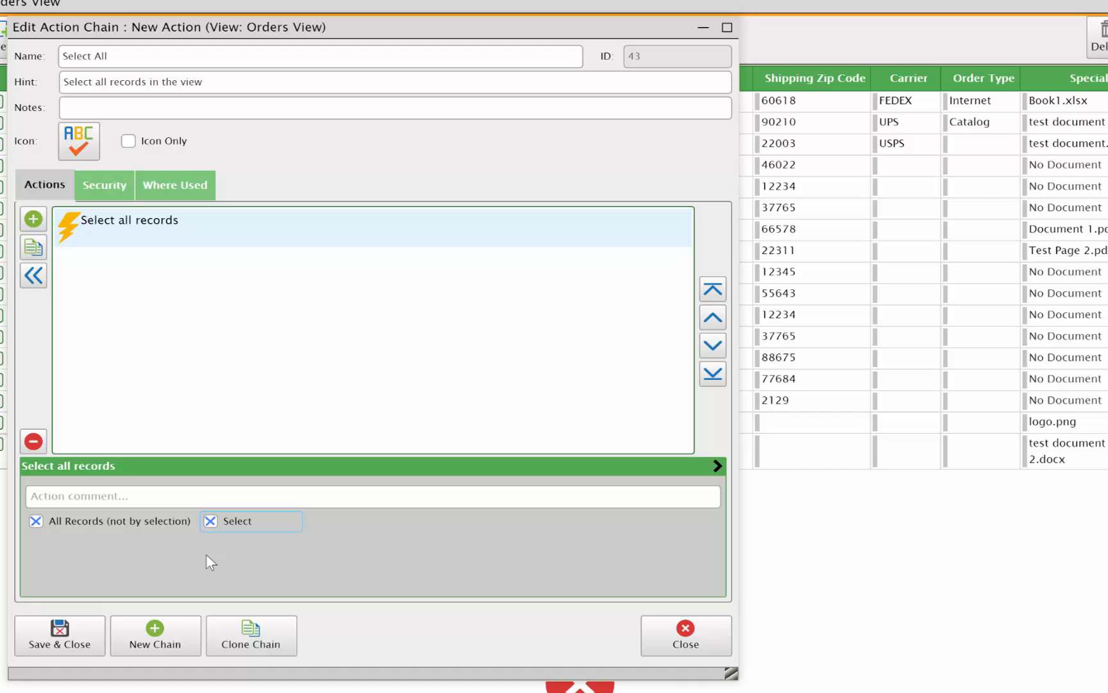
left_click(74, 637)
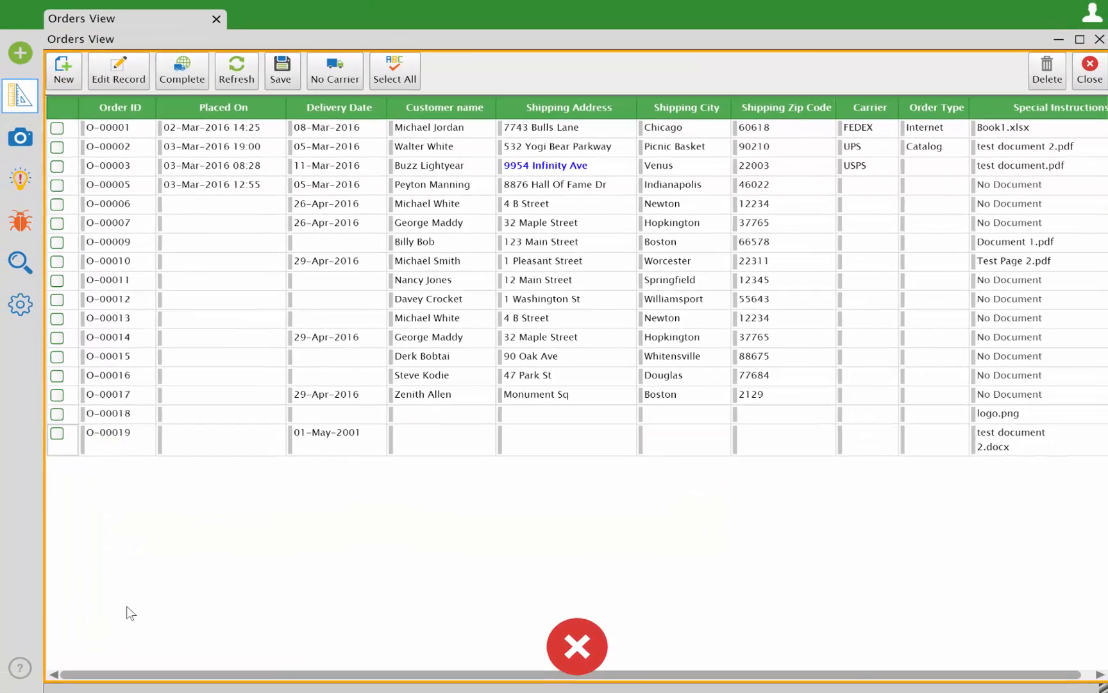
Leave design mode and run Select All on the Orders View records.
left_click(22, 137)
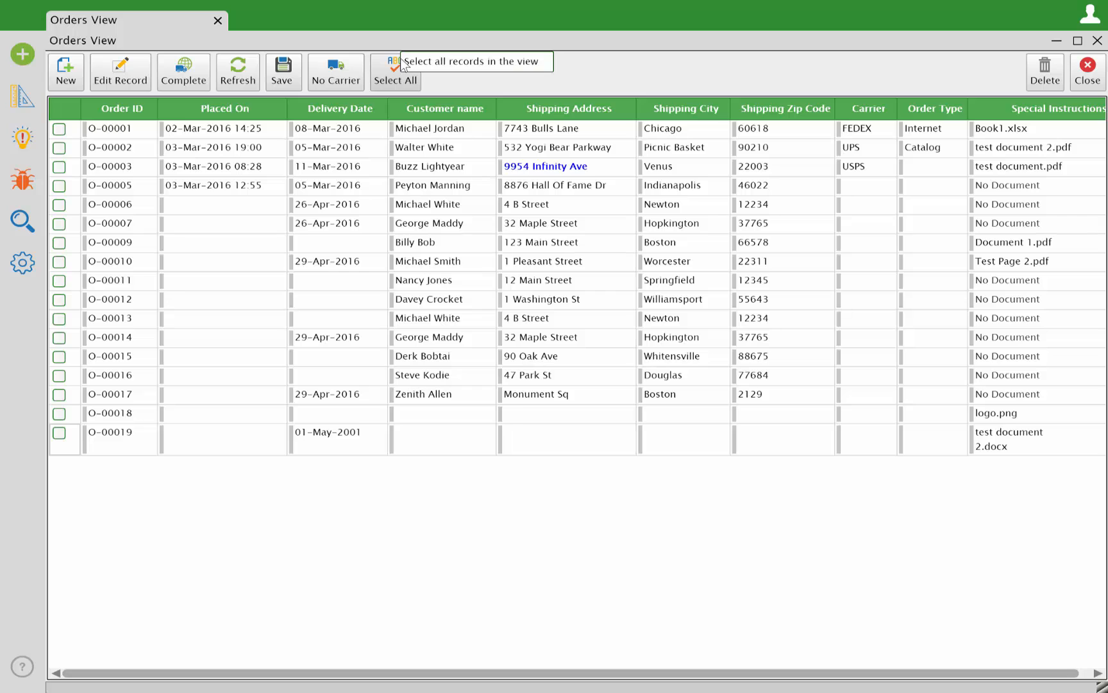
left_click(386, 69)
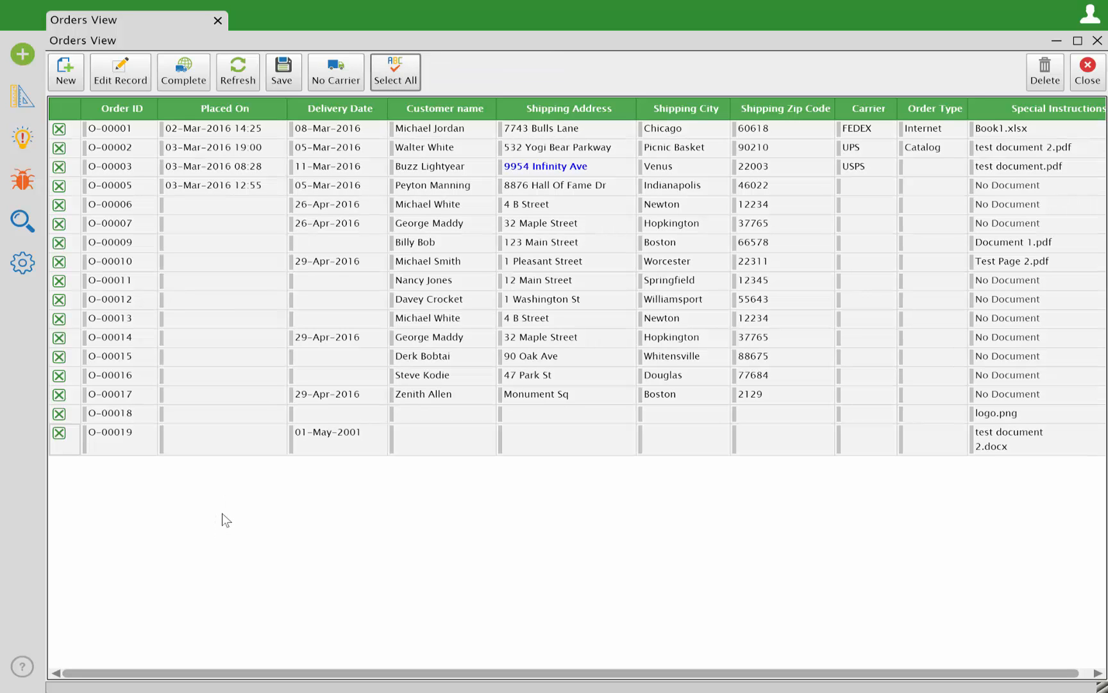
Return to design mode, add a new action button after Select All in the toolbar, and open it for editing.
left_click(26, 99)
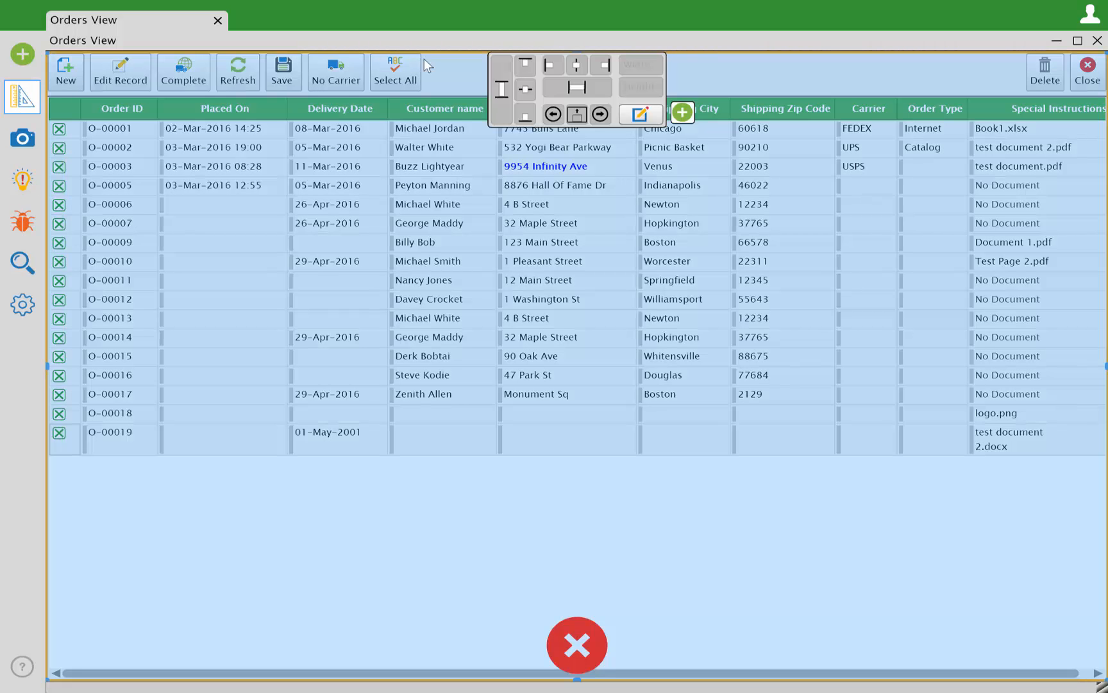
left_click(684, 114)
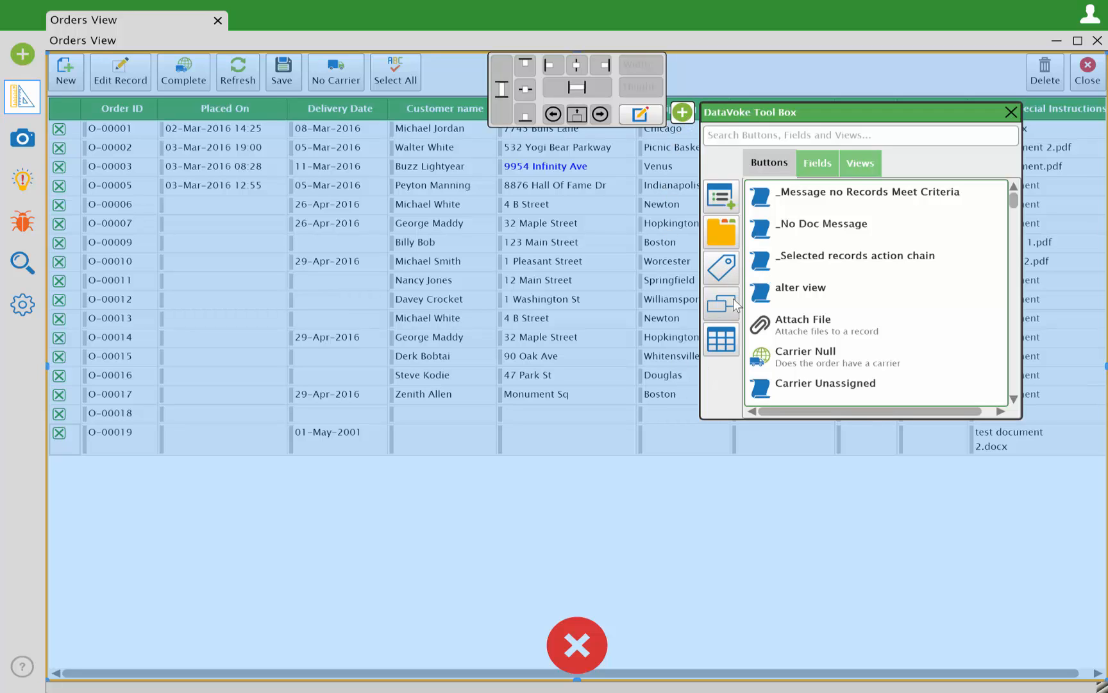
left_click_drag(728, 306, 420, 82)
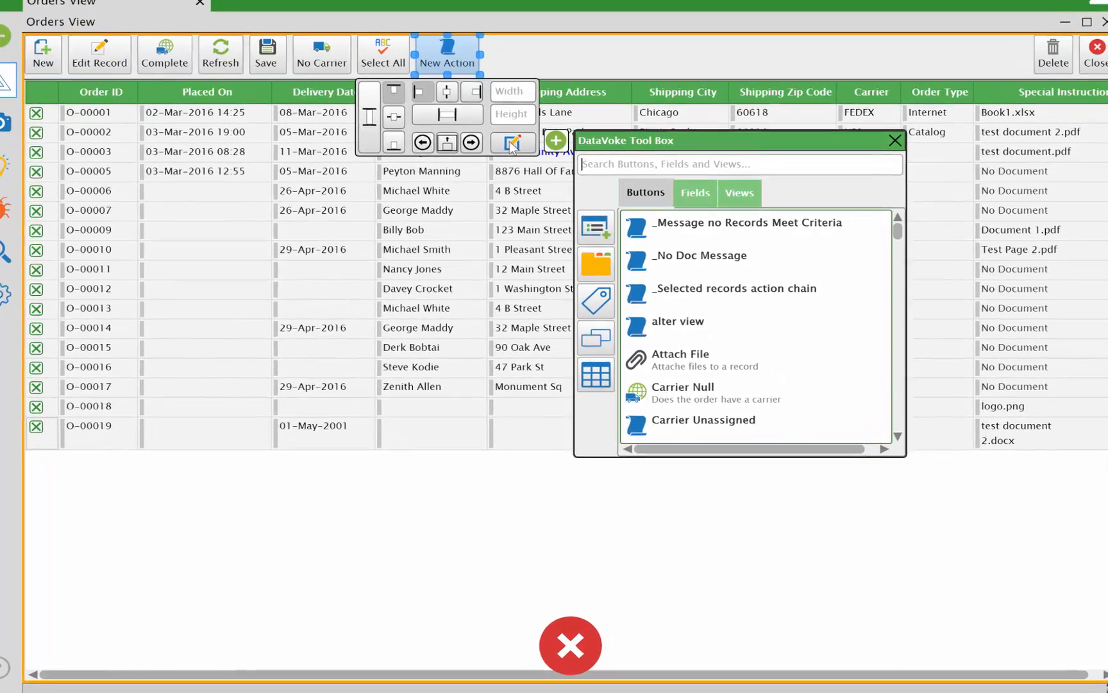
left_click(511, 143)
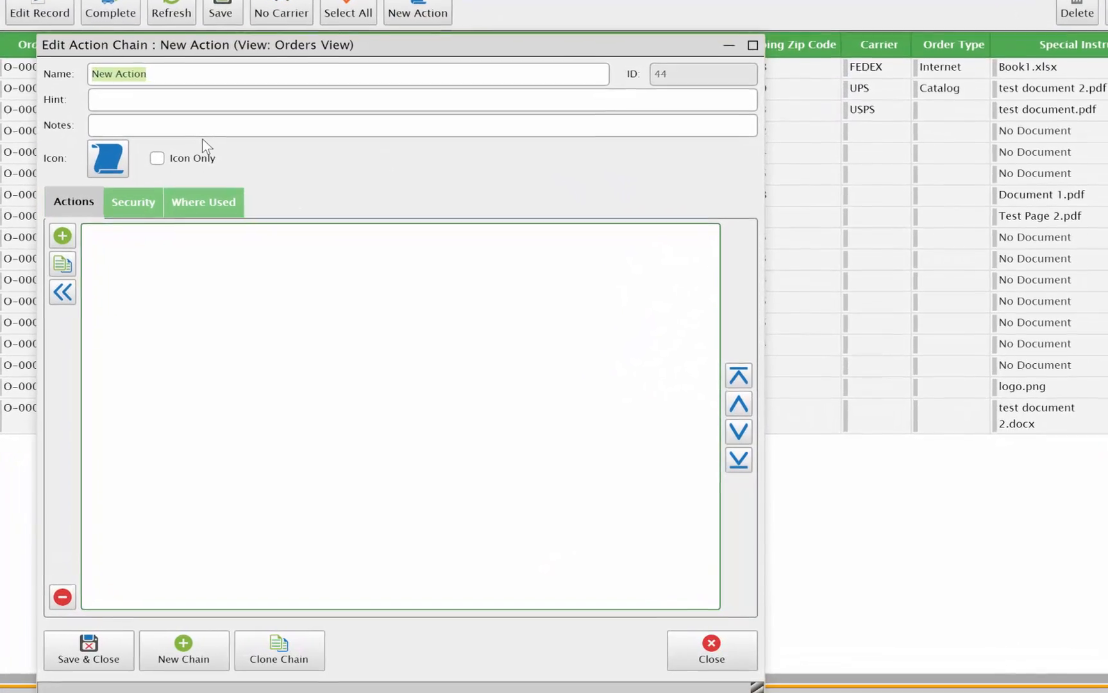
Name the new action chain "Unselect" and set its hint to "Unselect all the records in our view".
type("Un")
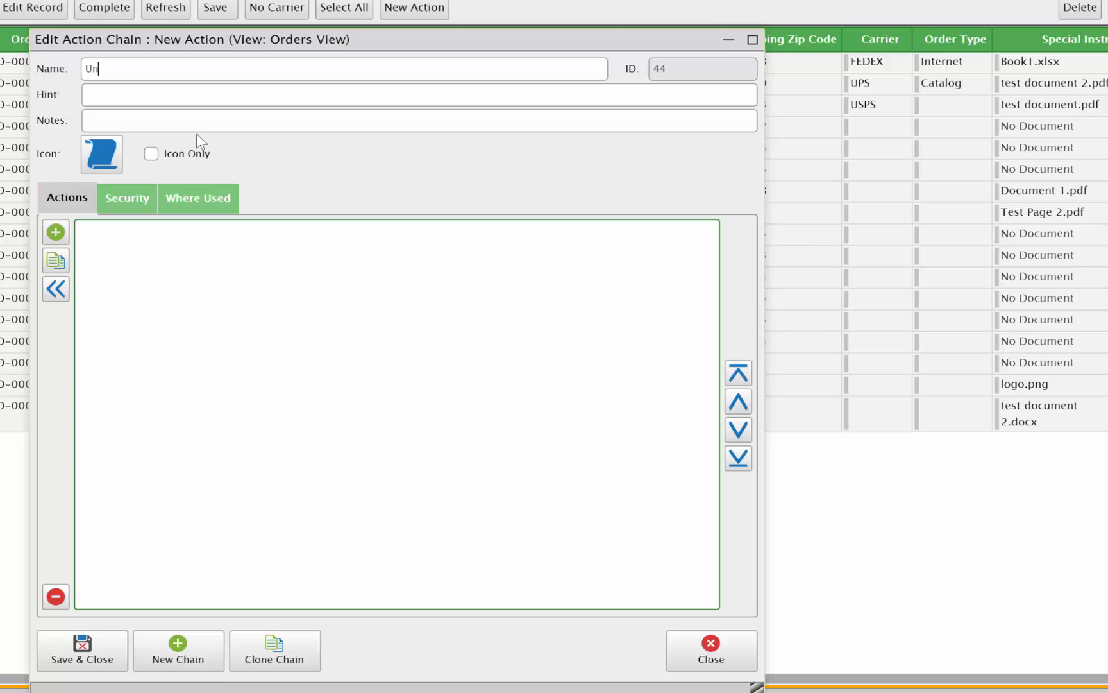
type("select")
key("Tab")
type("Unselect all the records ")
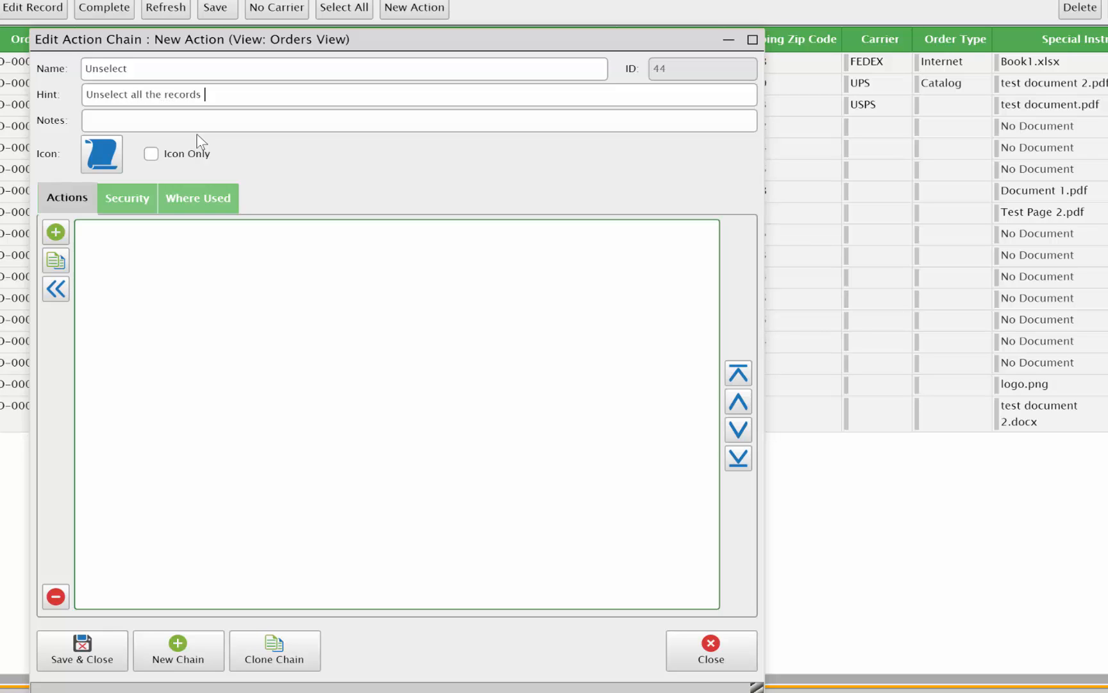
type("in our view")
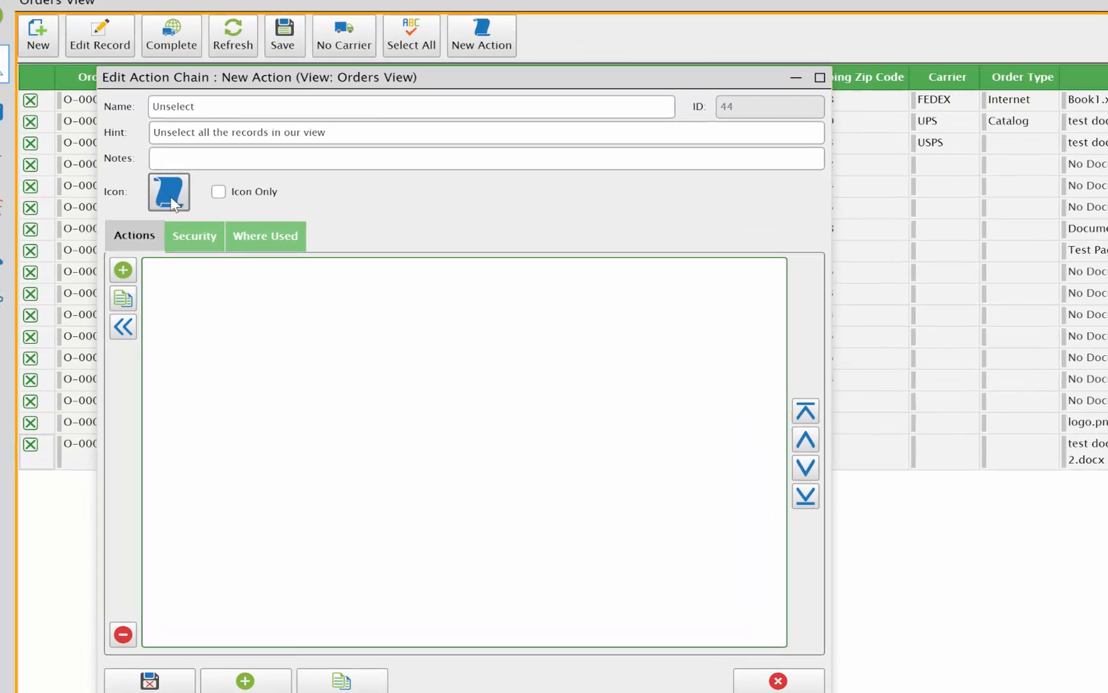
Search the images for "cl" and assign the black X icon to the Unselect chain.
left_click(102, 154)
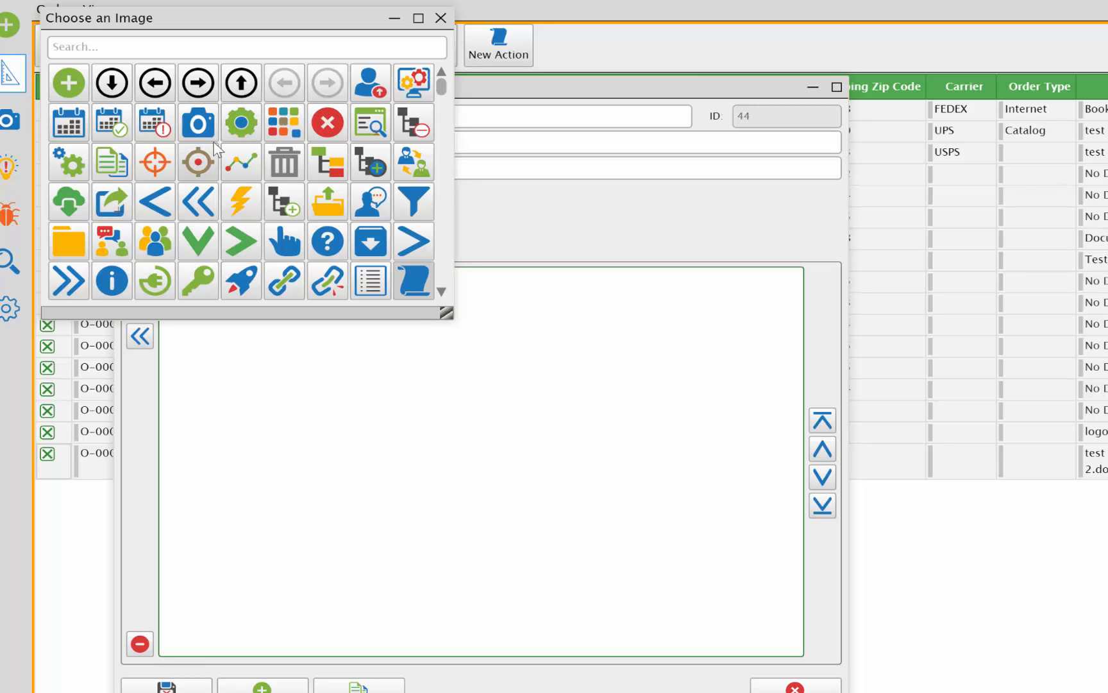
scroll(157, 142, "down", 4)
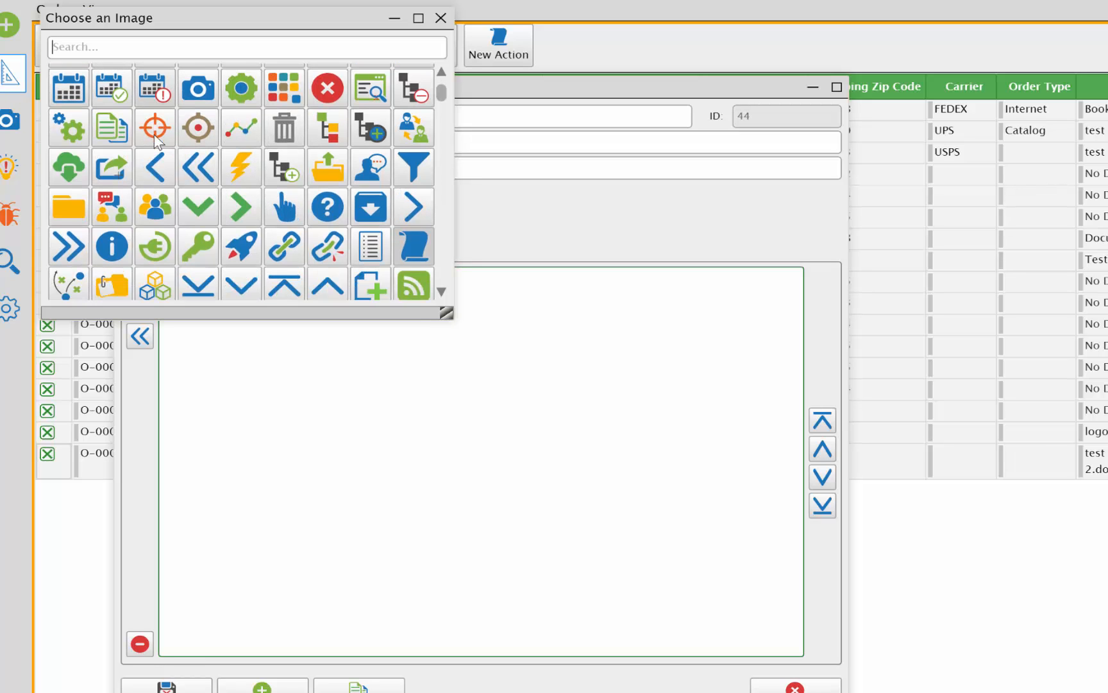
type("cl")
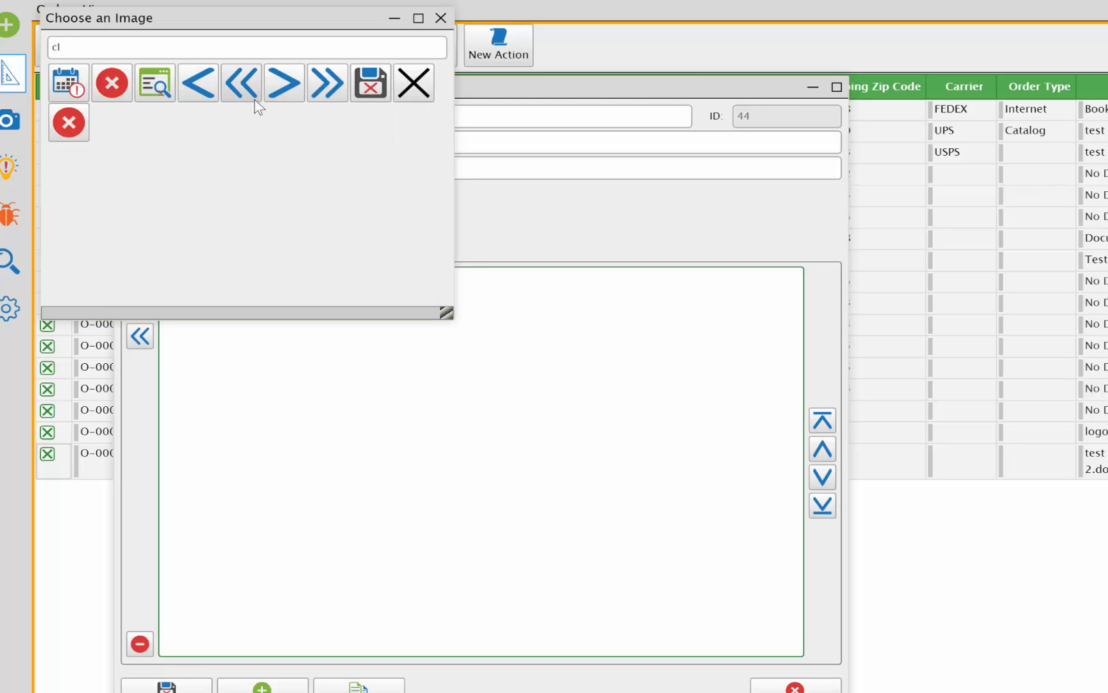
left_click(413, 87)
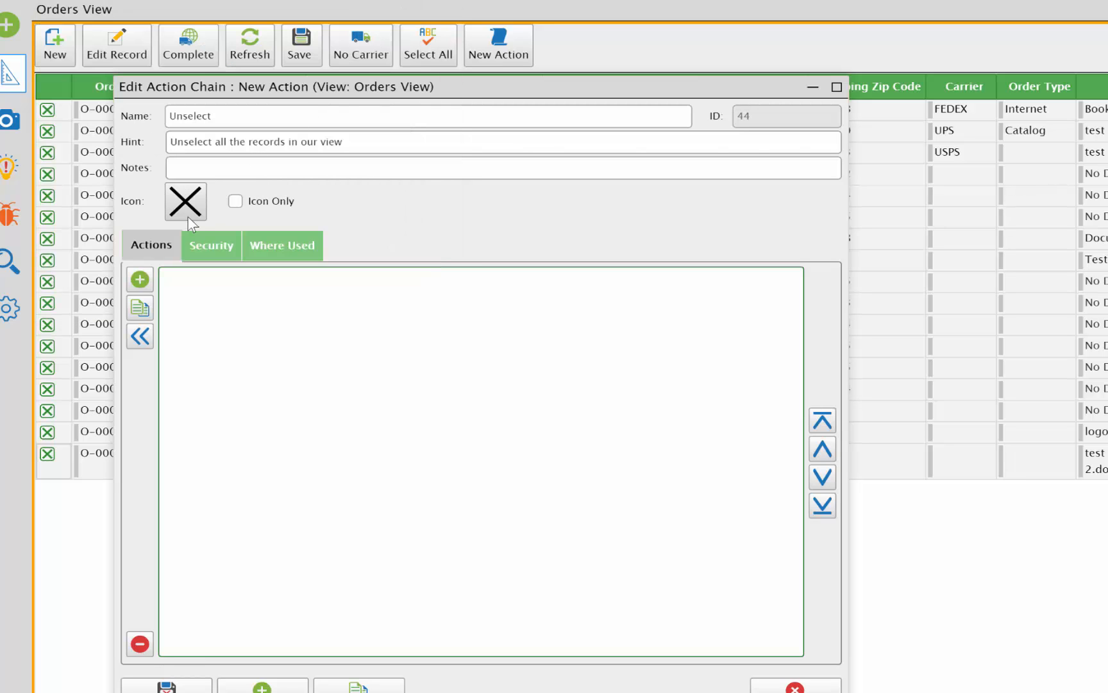
Add a Set Selection action to the Unselect chain.
left_click(140, 279)
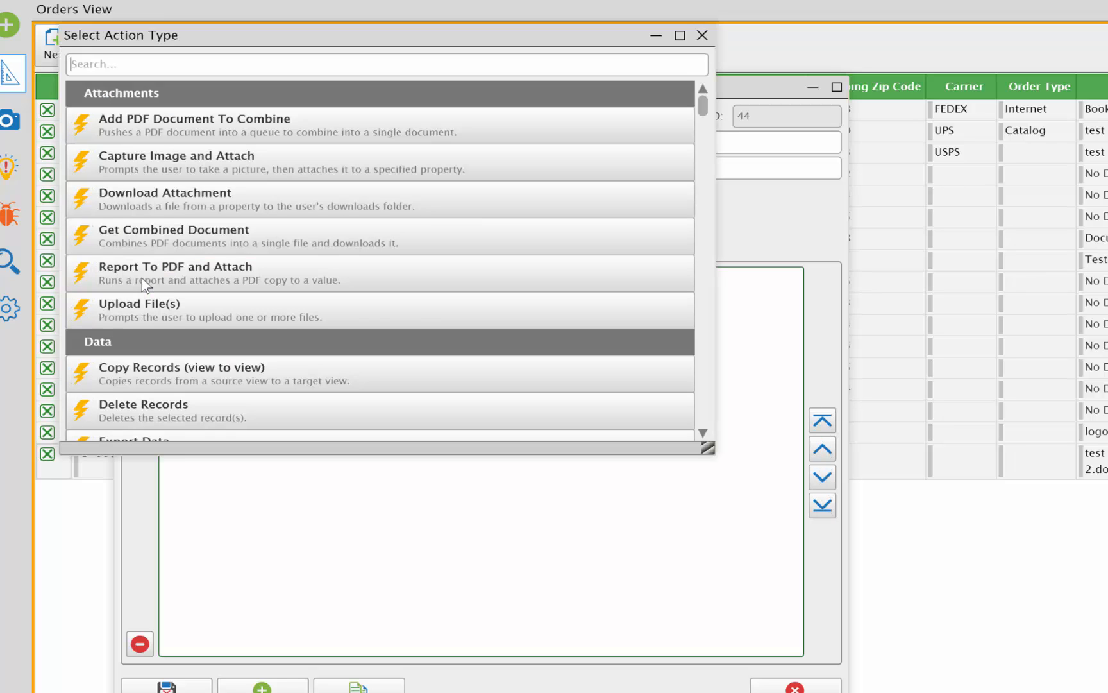
type("set")
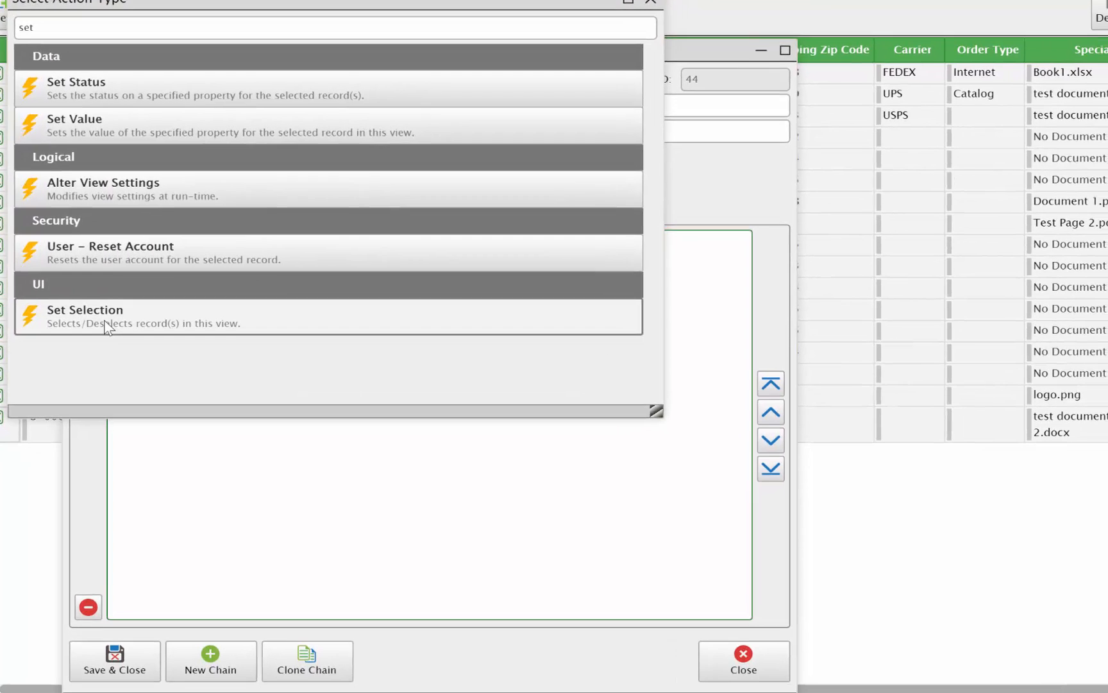
left_click(134, 354)
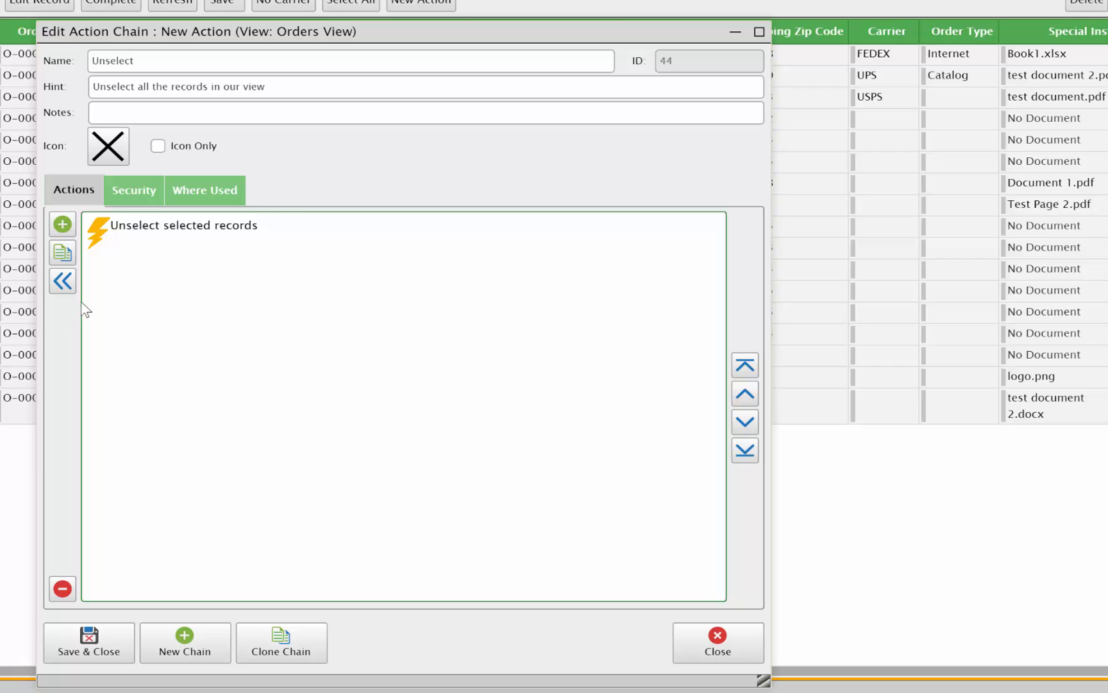
Enable All Records (not by selection) with Select left off for the Unselect action, save and close the chain, and leave design mode.
left_click(138, 226)
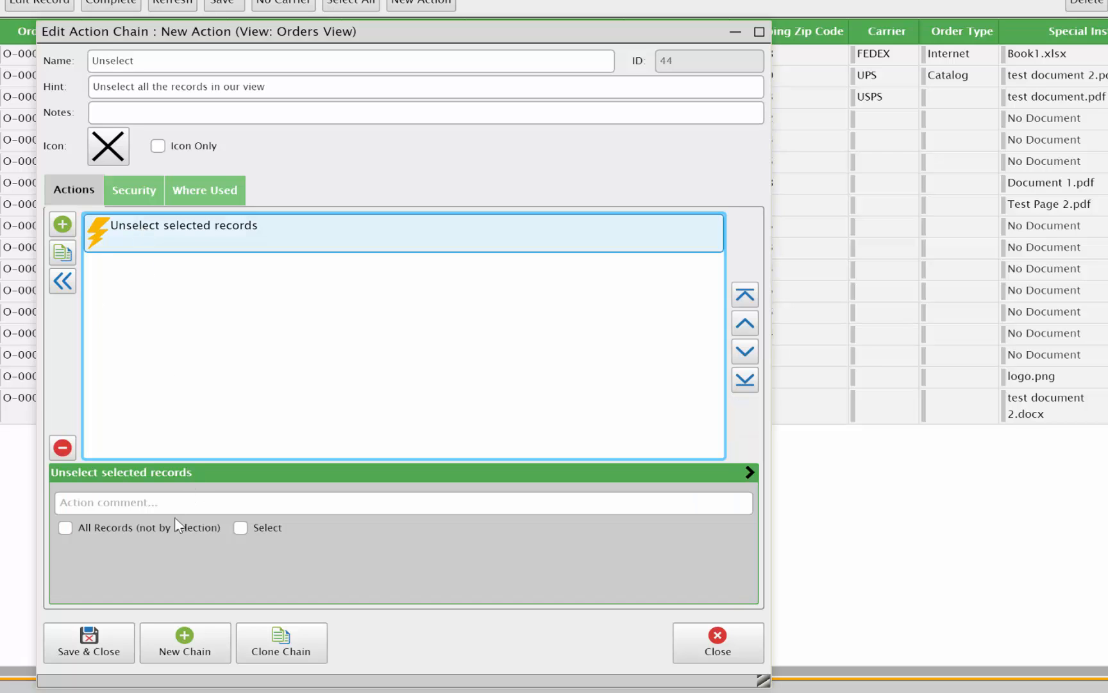
left_click(101, 523)
left_click(66, 524)
left_click(63, 528)
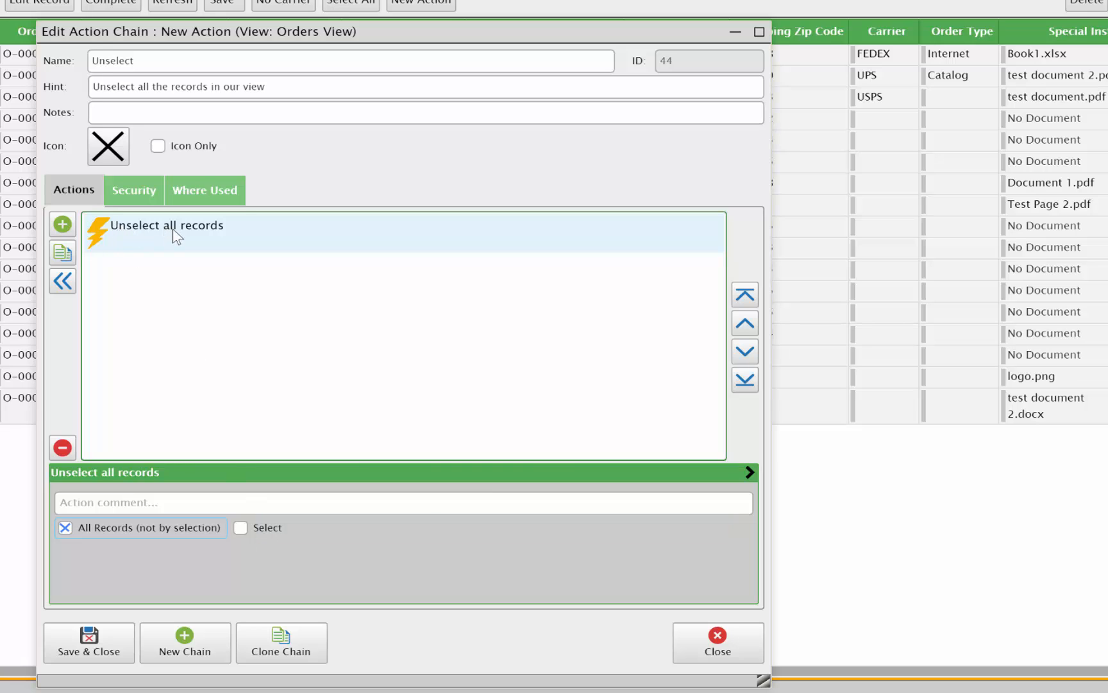
left_click(93, 642)
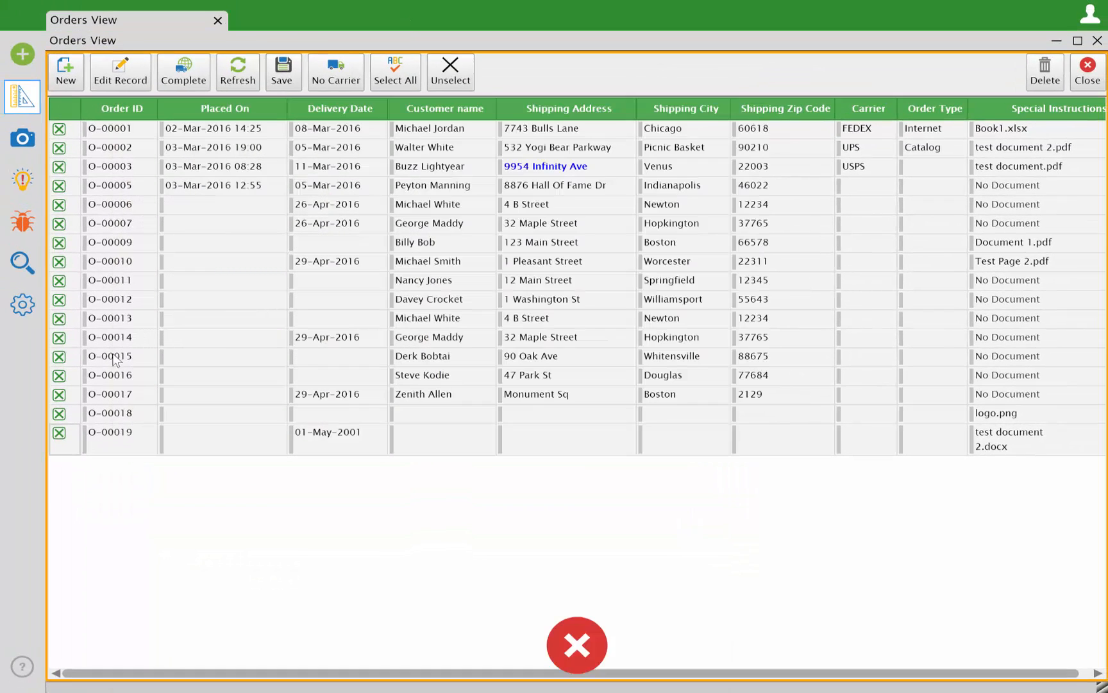
left_click(23, 139)
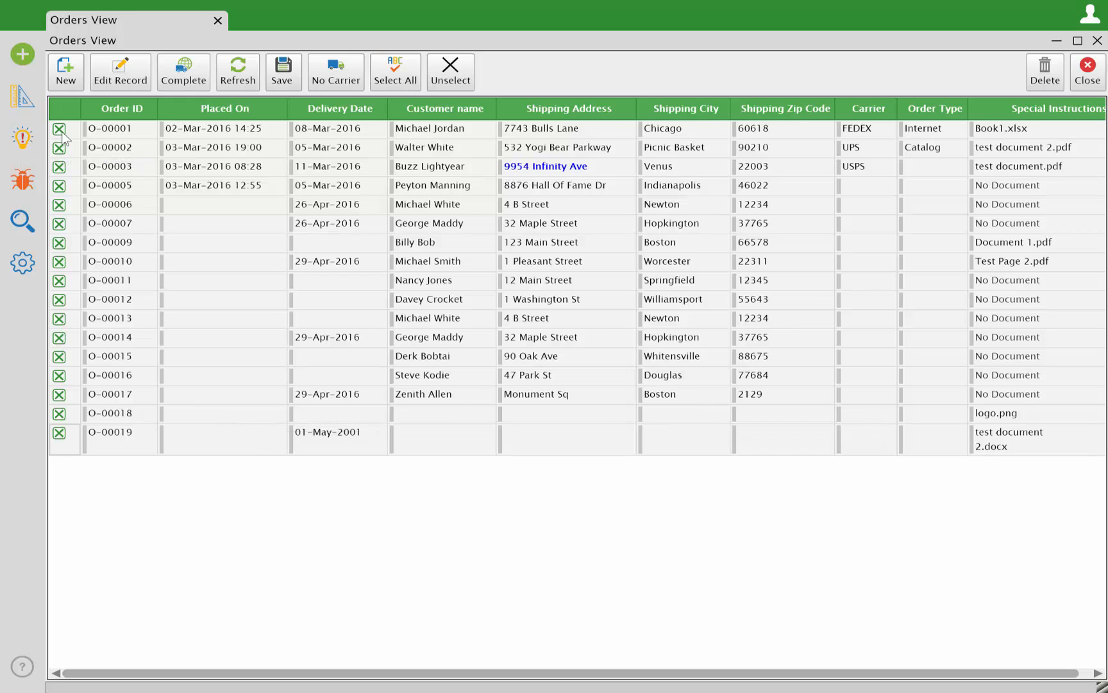
Run the Unselect chain to clear the selection of every record in the Orders View.
left_click(444, 75)
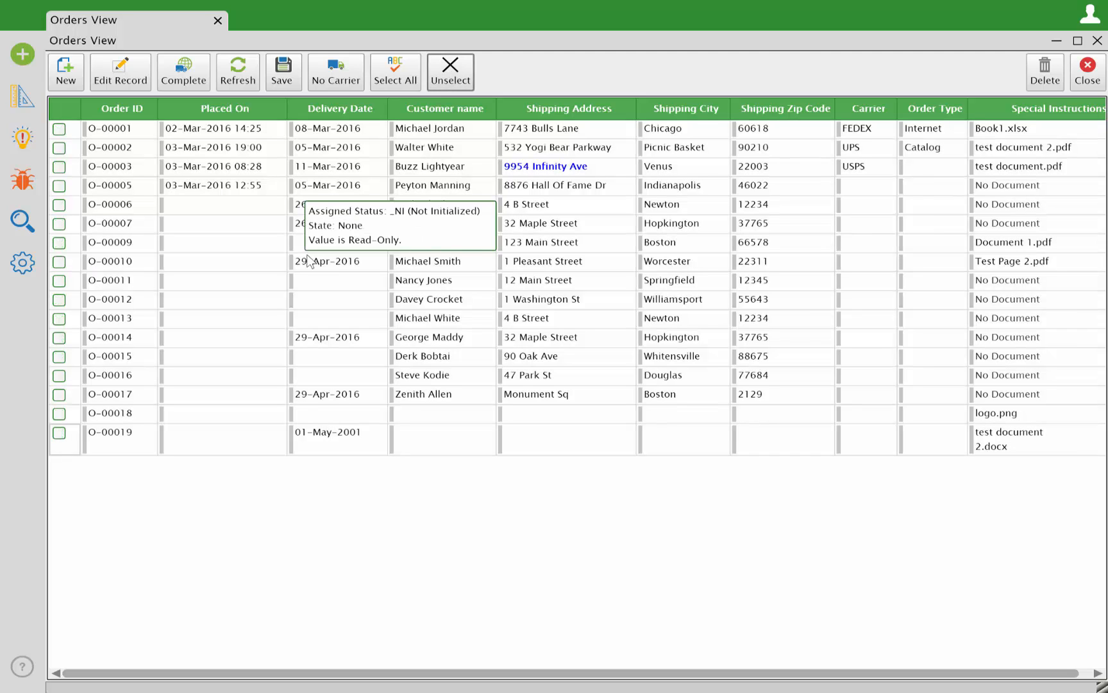
mouse_move(357, 324)
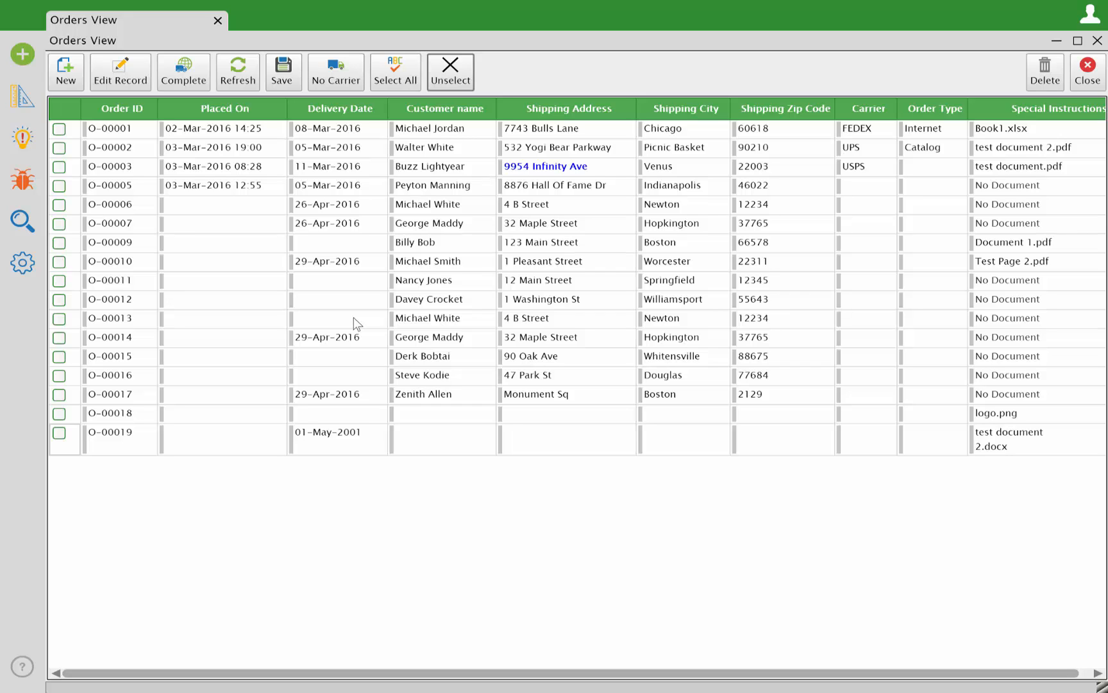
Enter design mode and open the No Carrier button's action chain to examine the settings of its Run action.
left_click(20, 101)
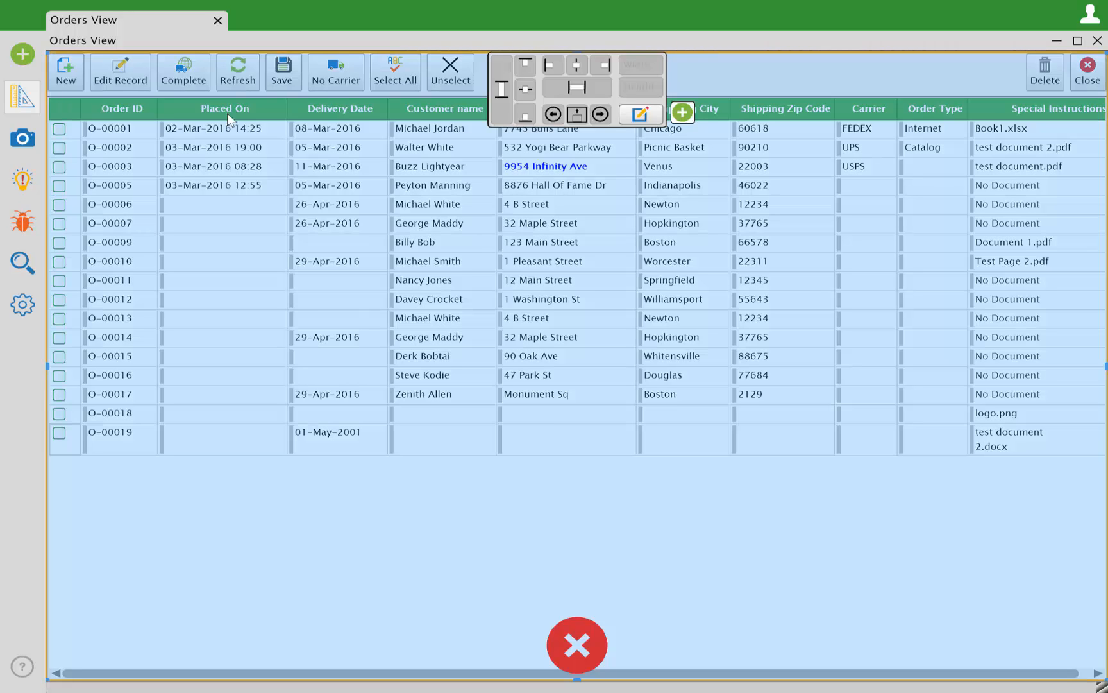
left_click(320, 67)
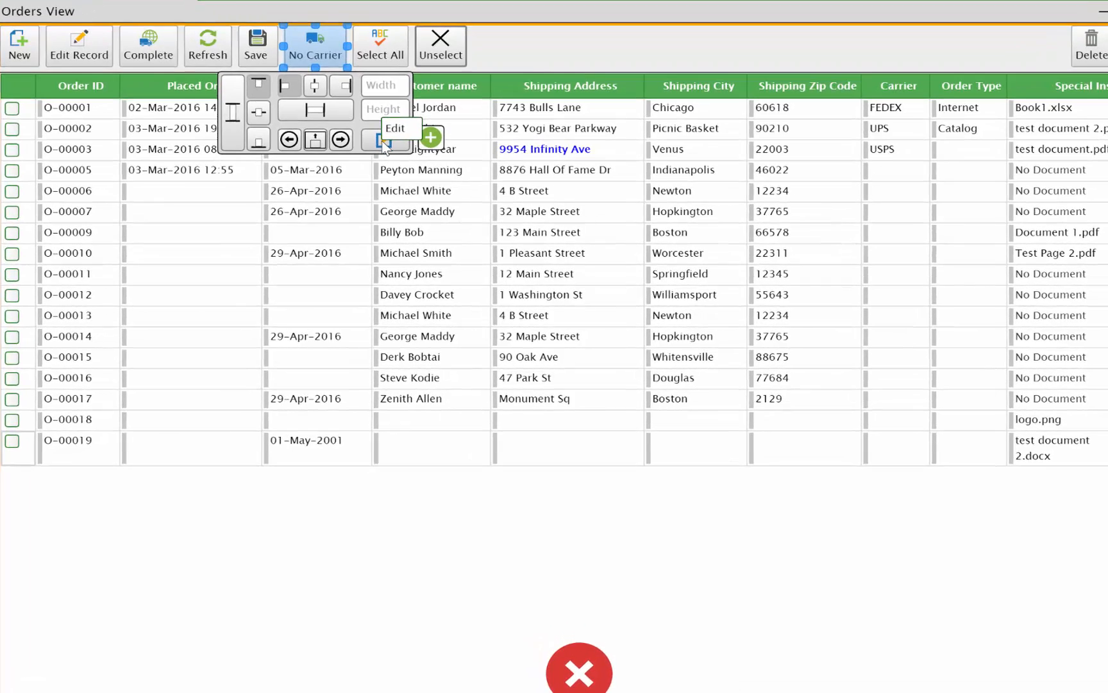
left_click(398, 158)
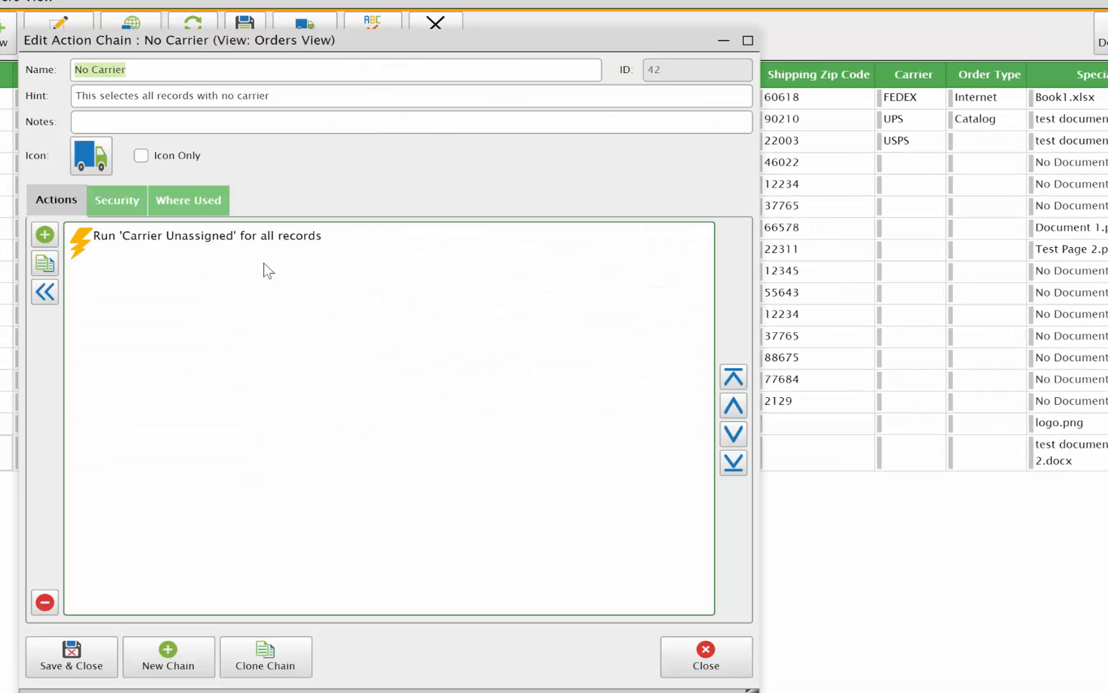
left_click(93, 231)
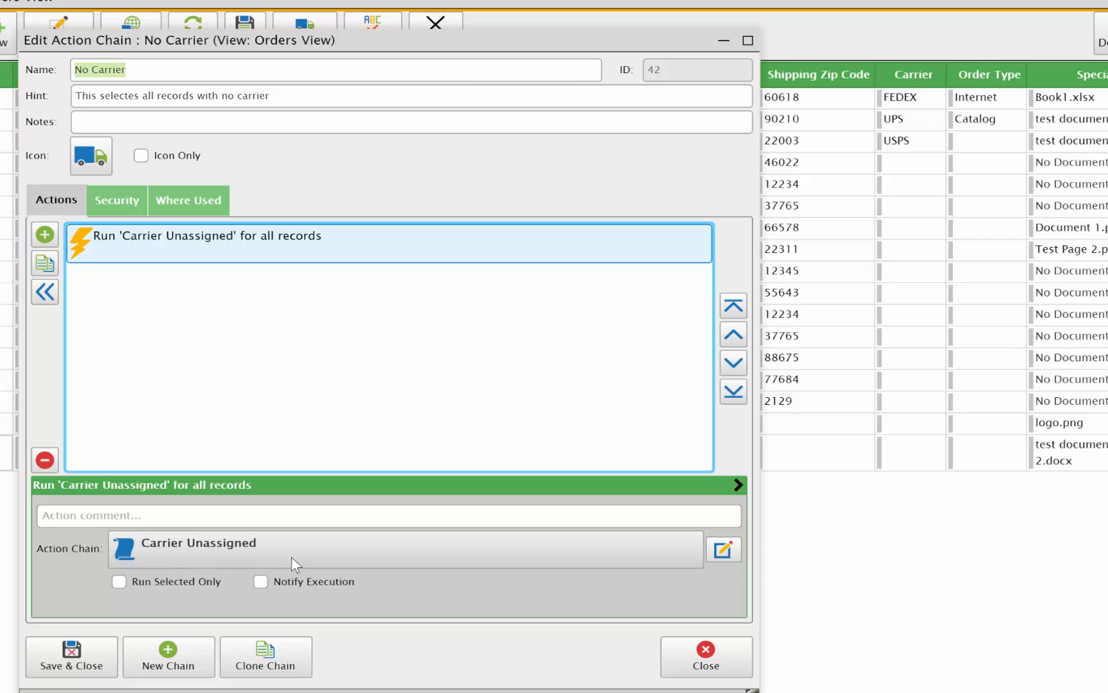
Examine the Carrier Unassigned chain's condition and the selection action in its True chain, closing all chain editors without saving.
left_click(723, 550)
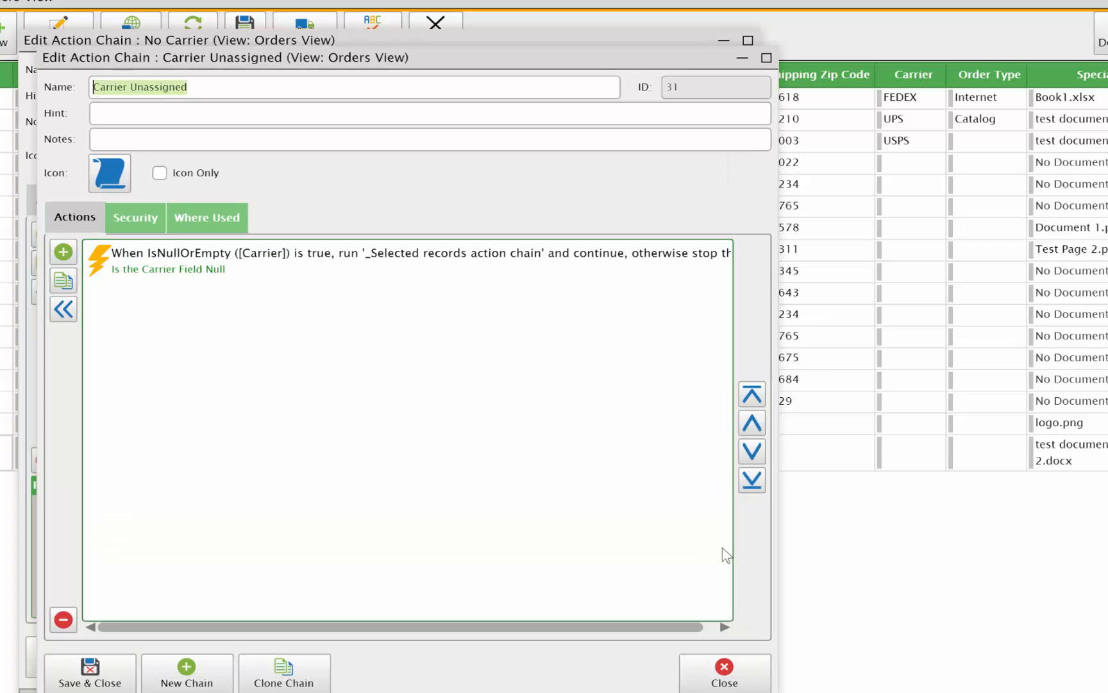
left_click(149, 270)
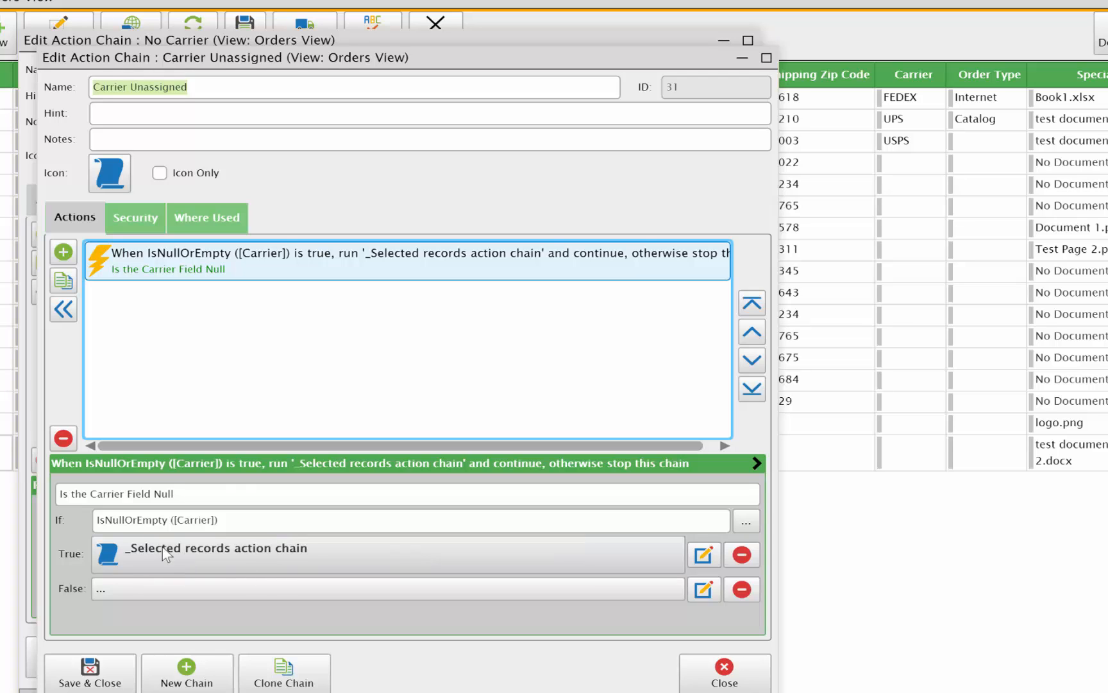
left_click(704, 555)
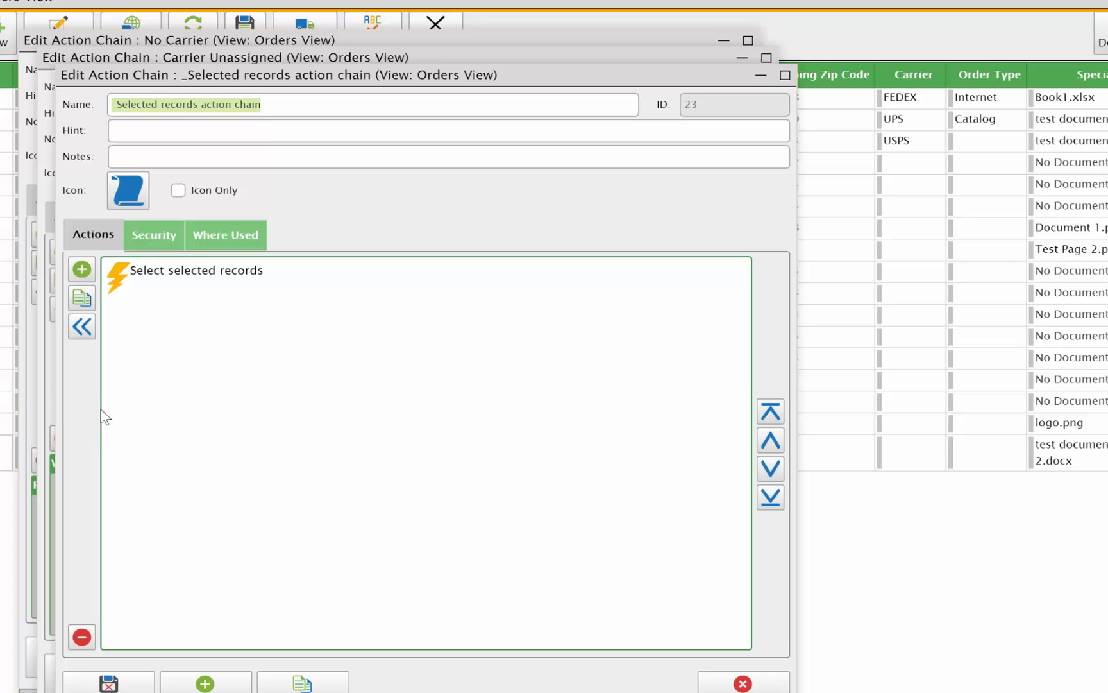
left_click(148, 292)
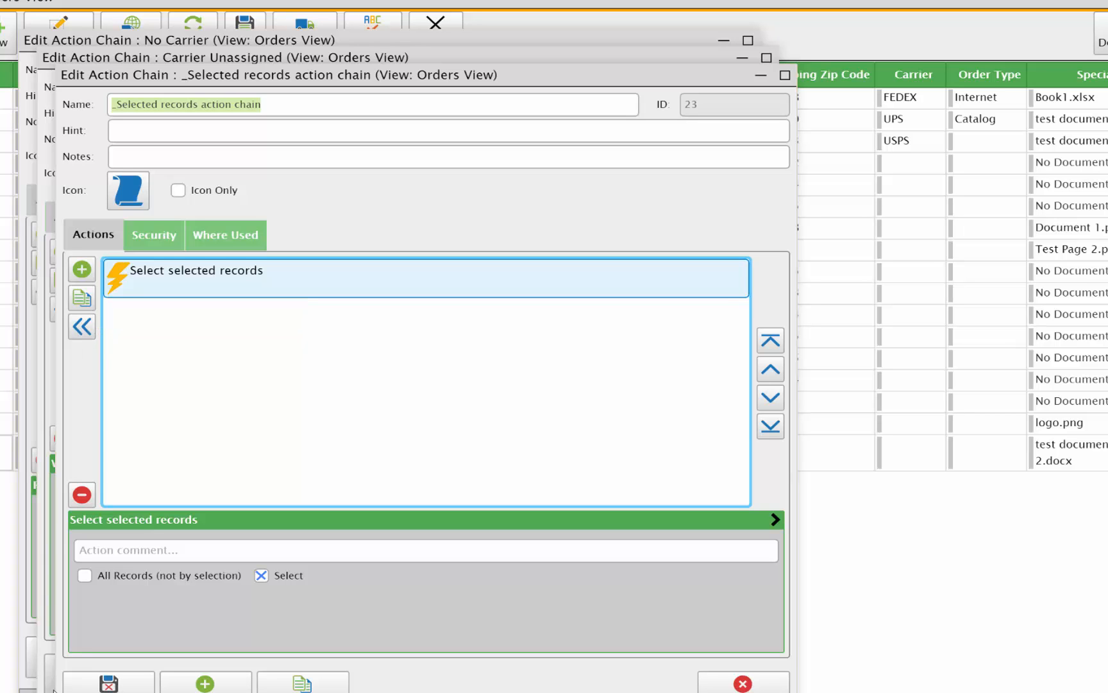
left_click(743, 683)
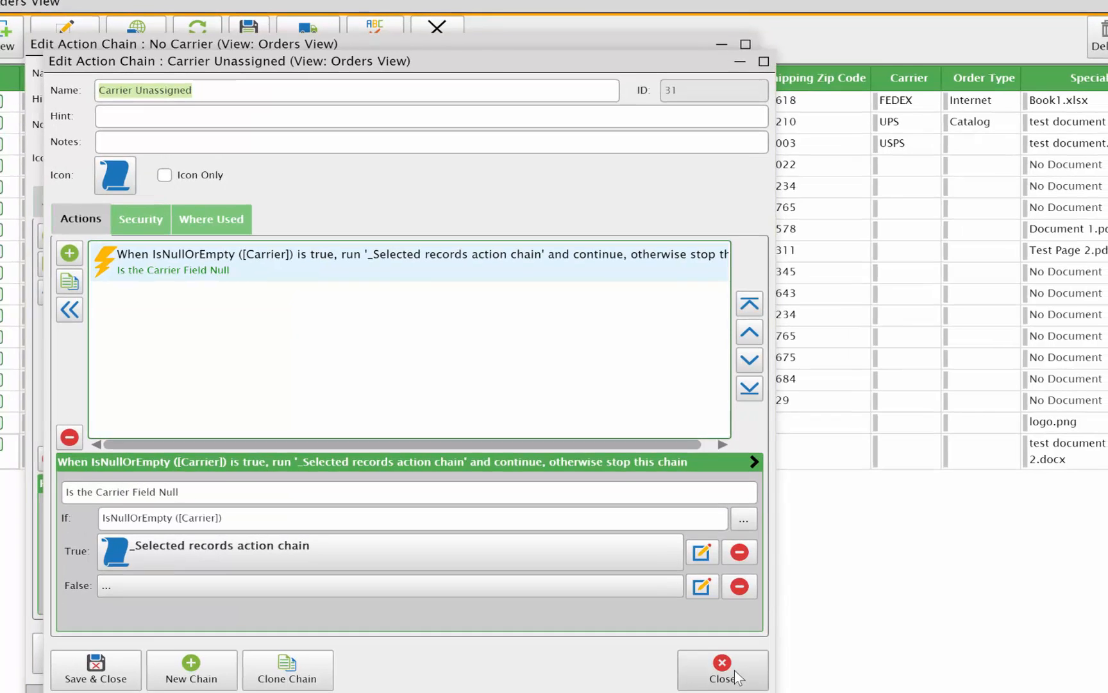
left_click(728, 660)
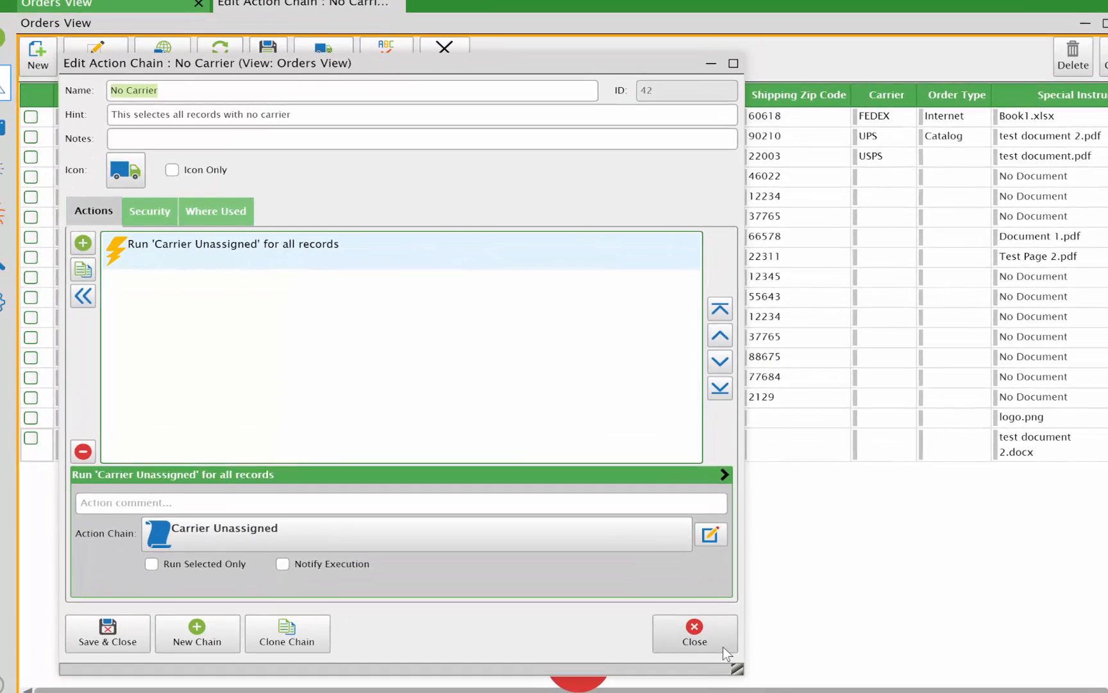
left_click(719, 639)
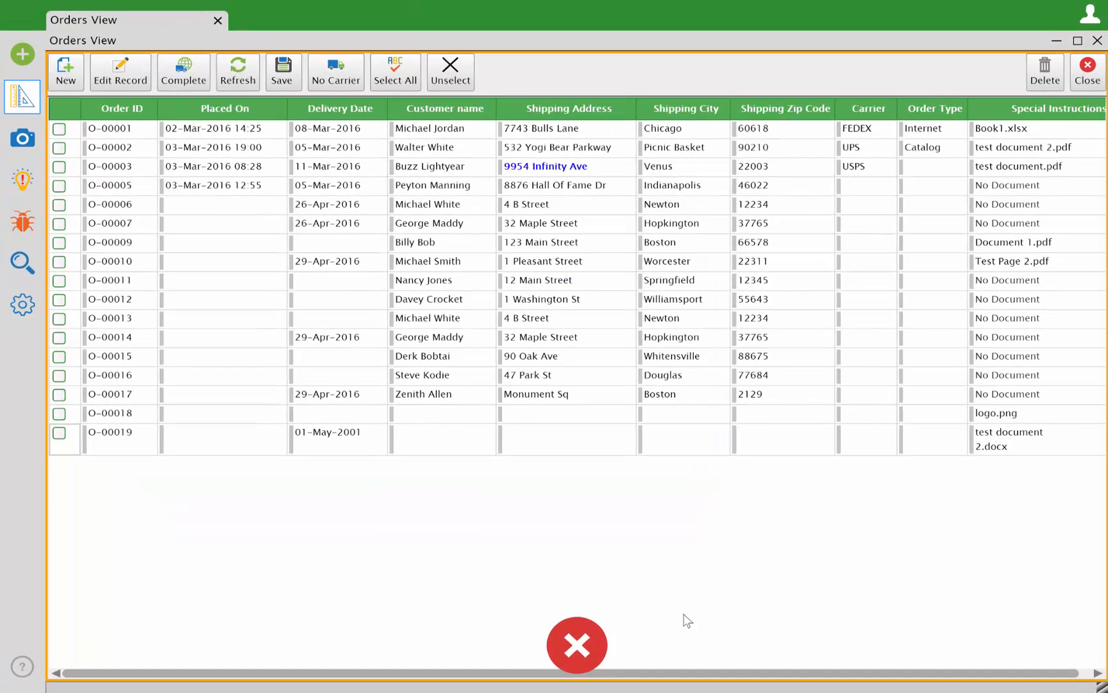
Leave design mode and run the No Carrier chain to select all orders without a carrier.
left_click(14, 141)
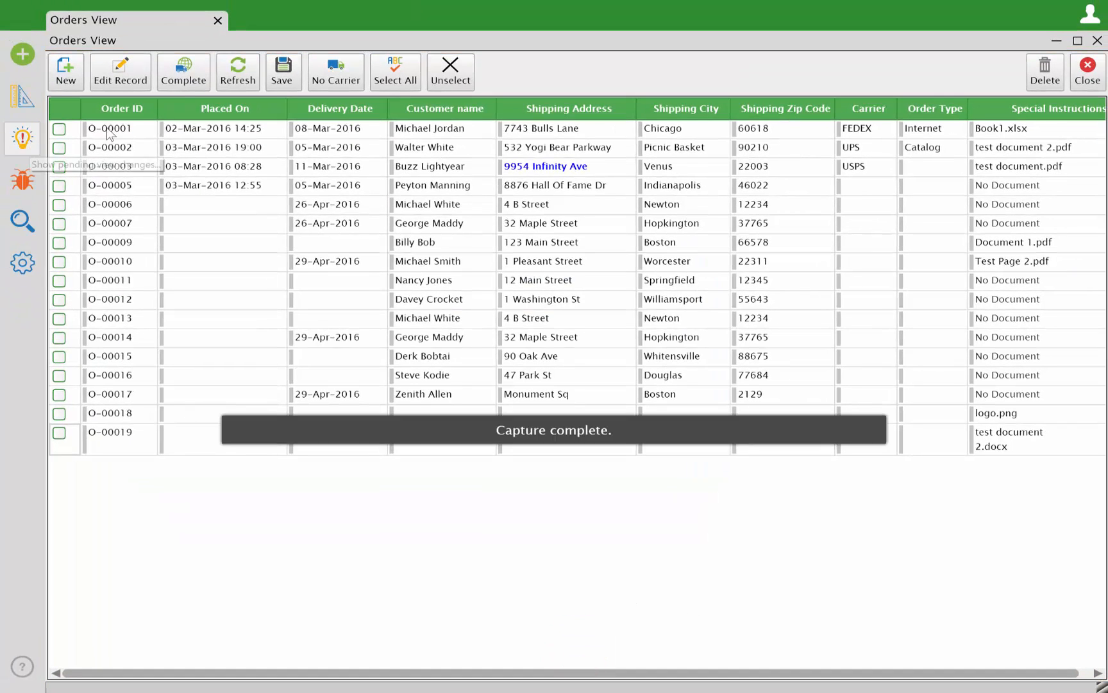
left_click(339, 74)
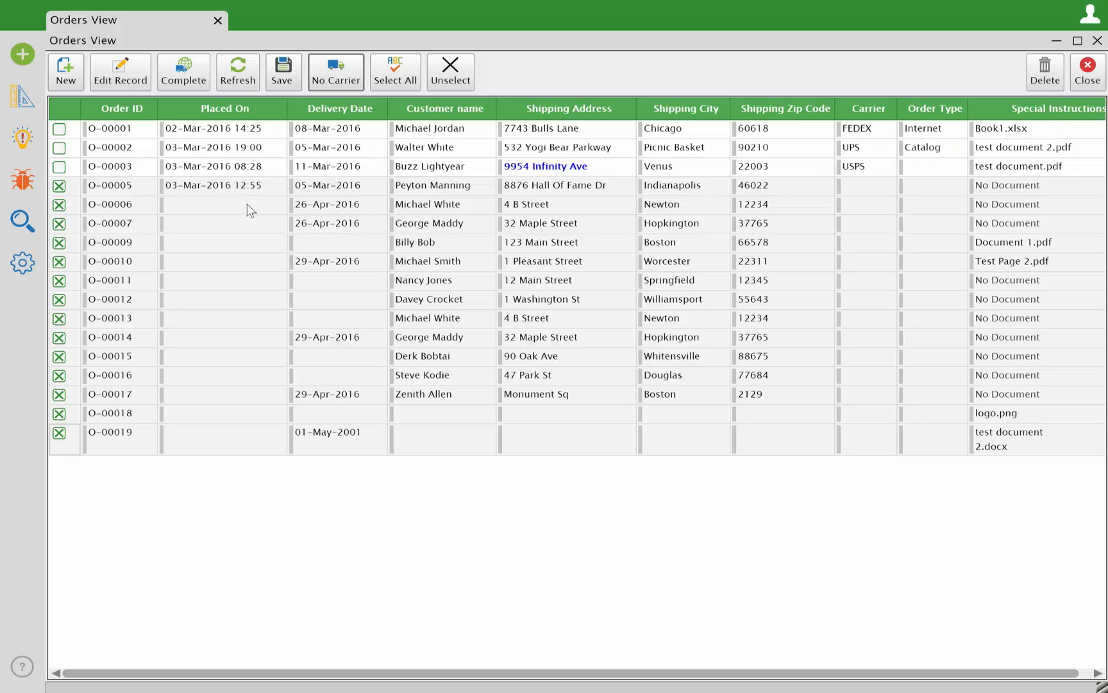
mouse_move(247, 204)
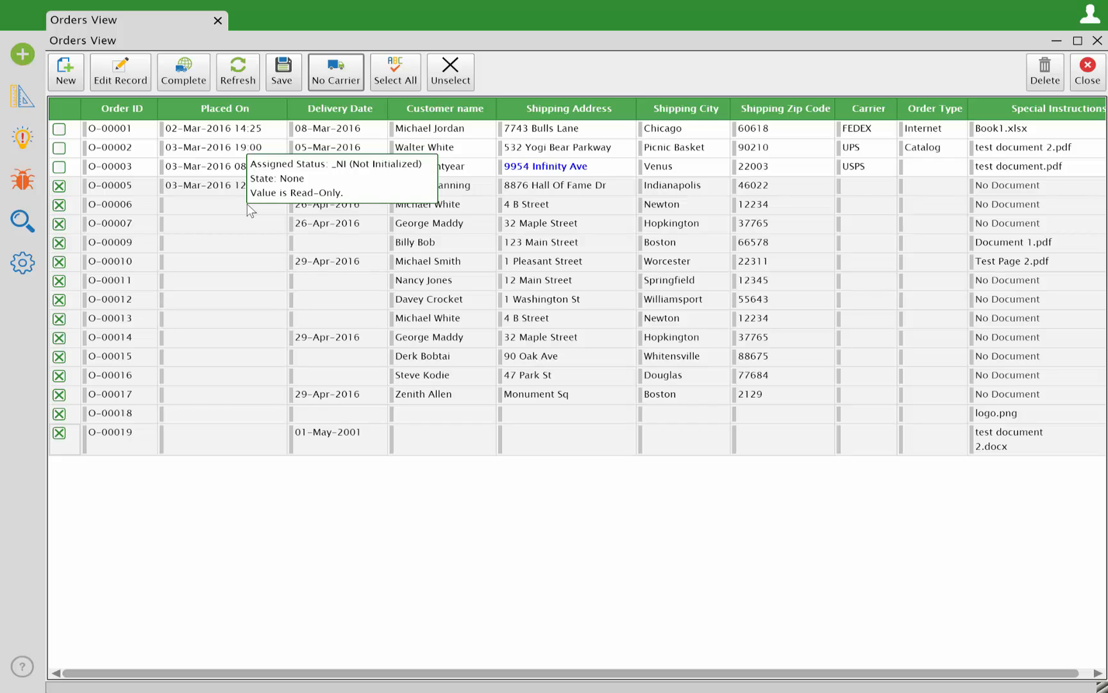